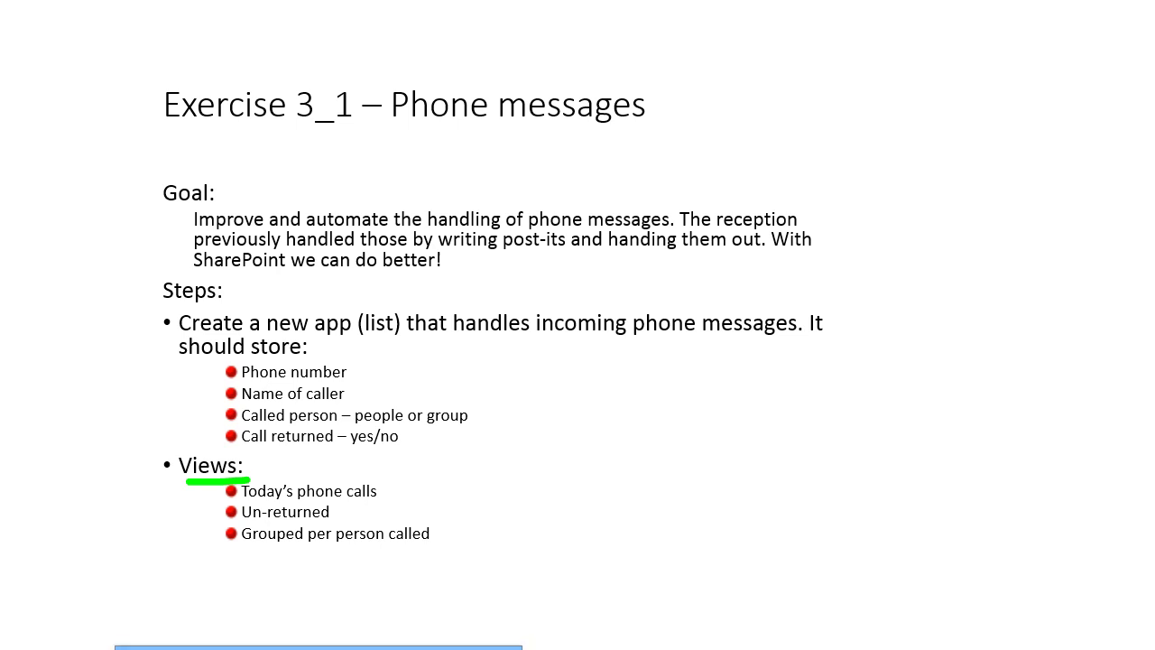
# Step: Leave the Phone messages slideshow and return to the Contoso Bicycles SharePoint site
pyautogui.hotkey('alt', 'Tab')
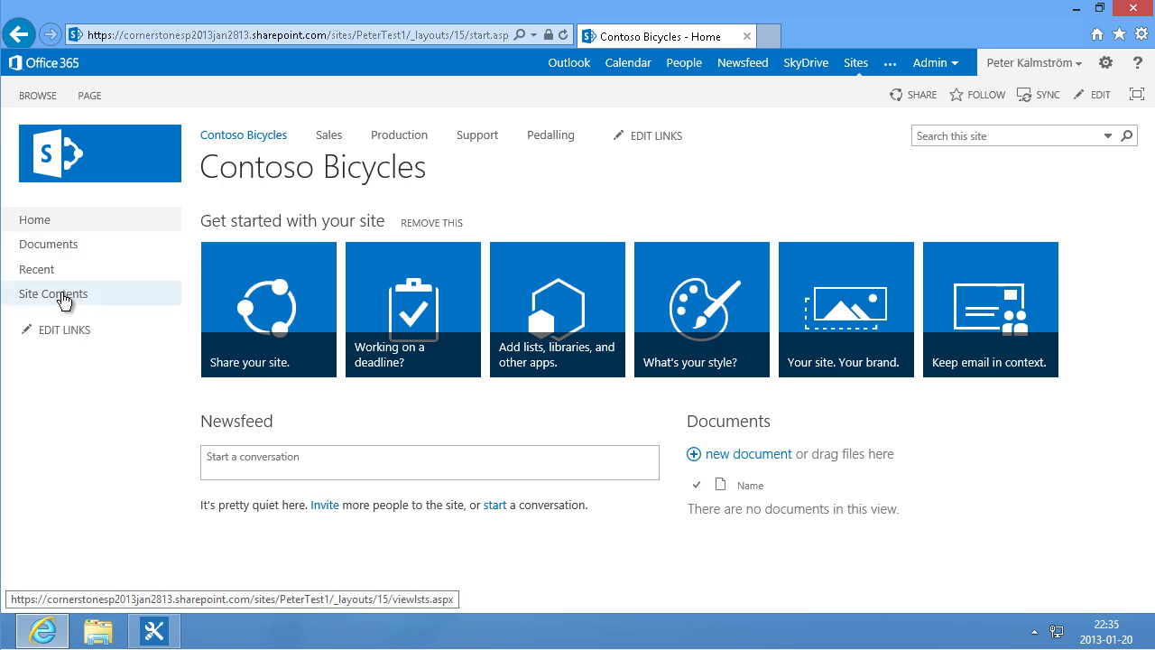
# Step: Create a custom list named 'Phone messages' from Site Contents
pyautogui.click(63, 301)
pyautogui.click(316, 301)
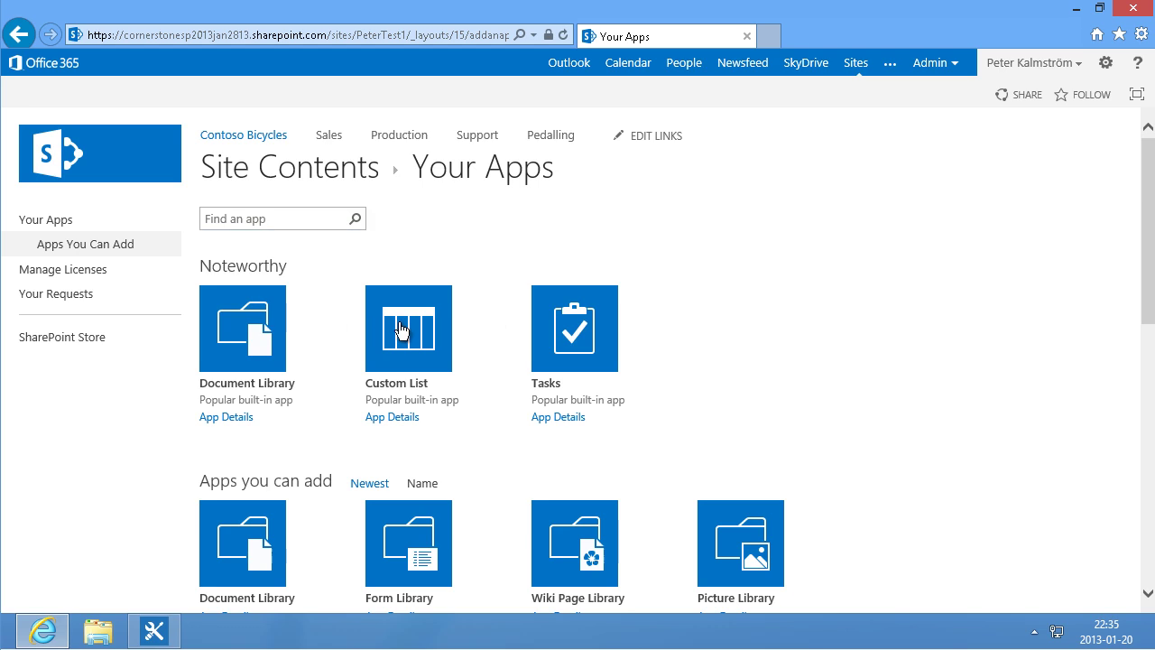
pyautogui.click(407, 333)
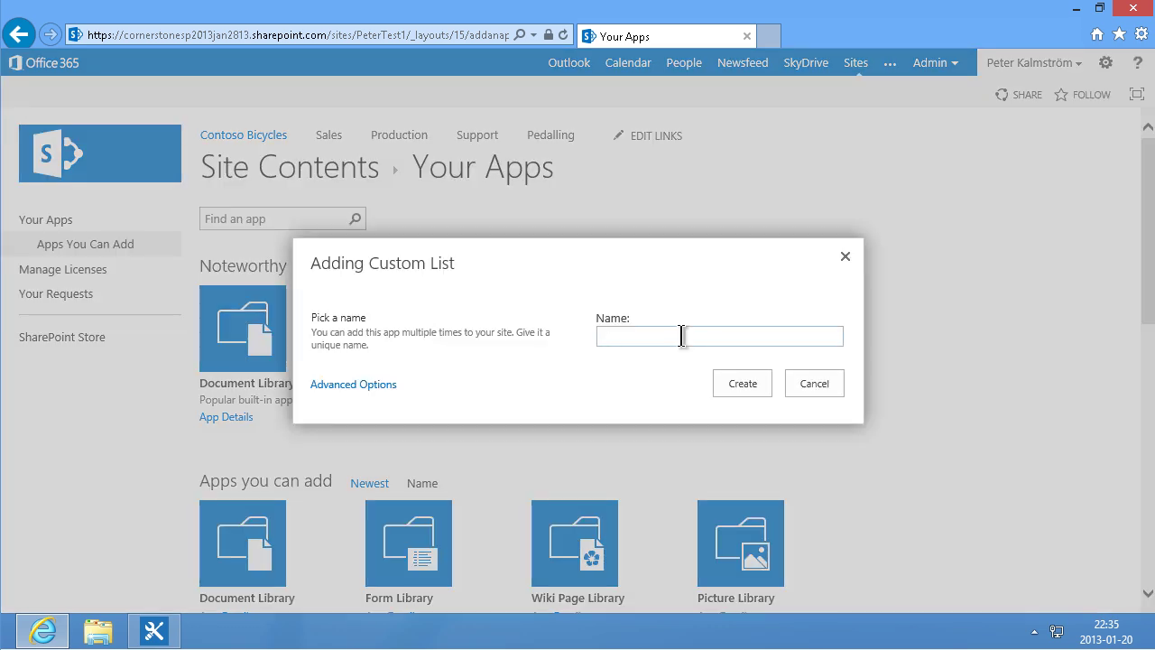
pyautogui.write('Phone messages')
pyautogui.click(740, 380)
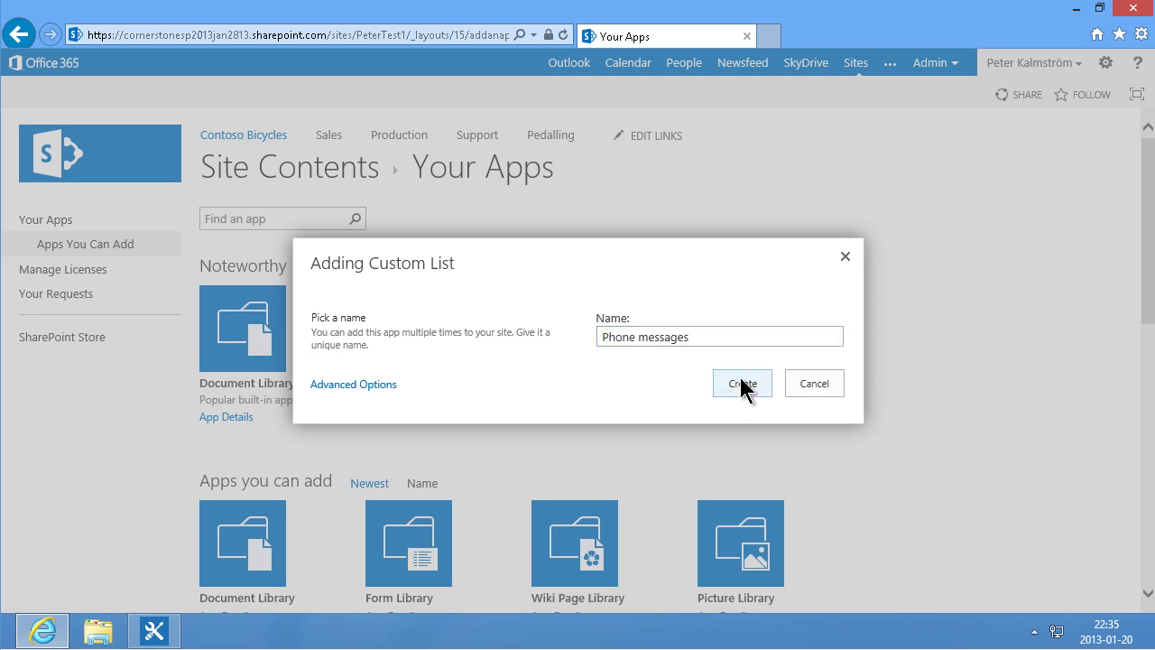
# Step: Set the Phone messages list to appear in the Quick Launch
pyautogui.click(87, 292)
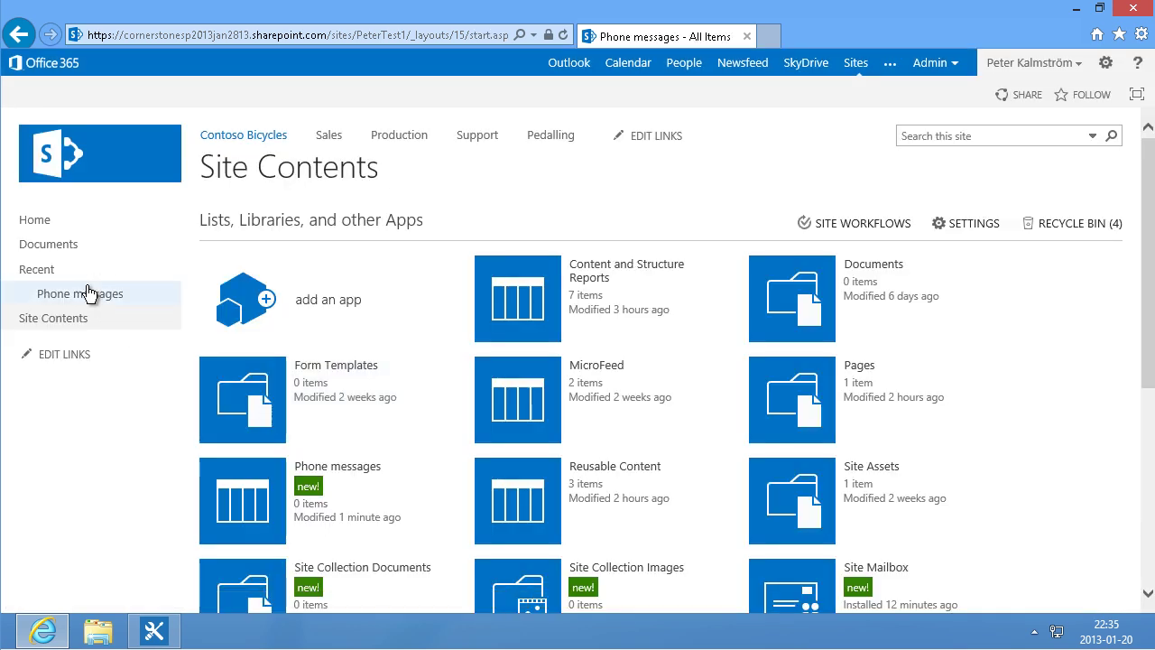
pyautogui.click(133, 96)
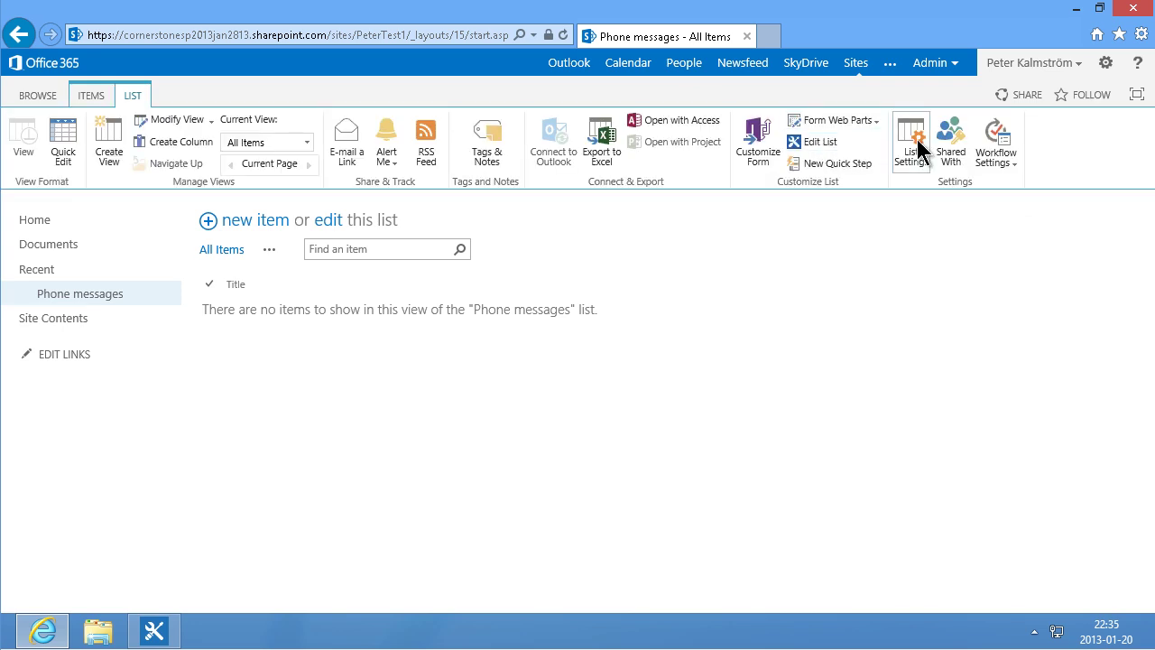
pyautogui.click(917, 139)
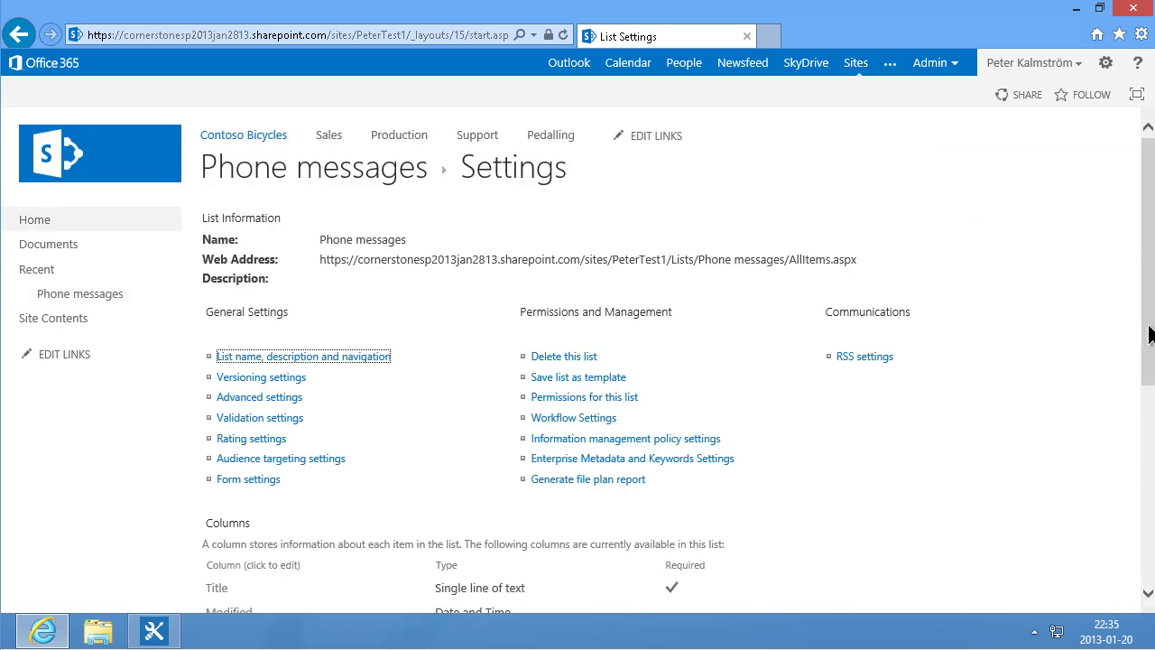
pyautogui.moveTo(1149, 334); pyautogui.dragTo(1147, 420)
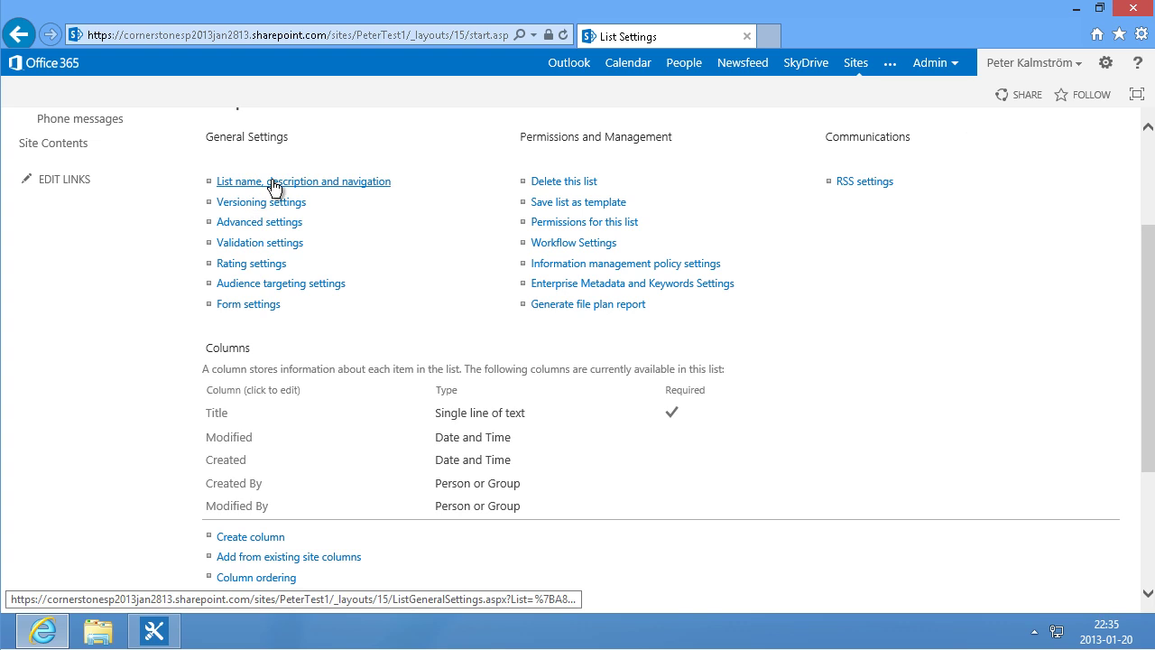
pyautogui.click(274, 183)
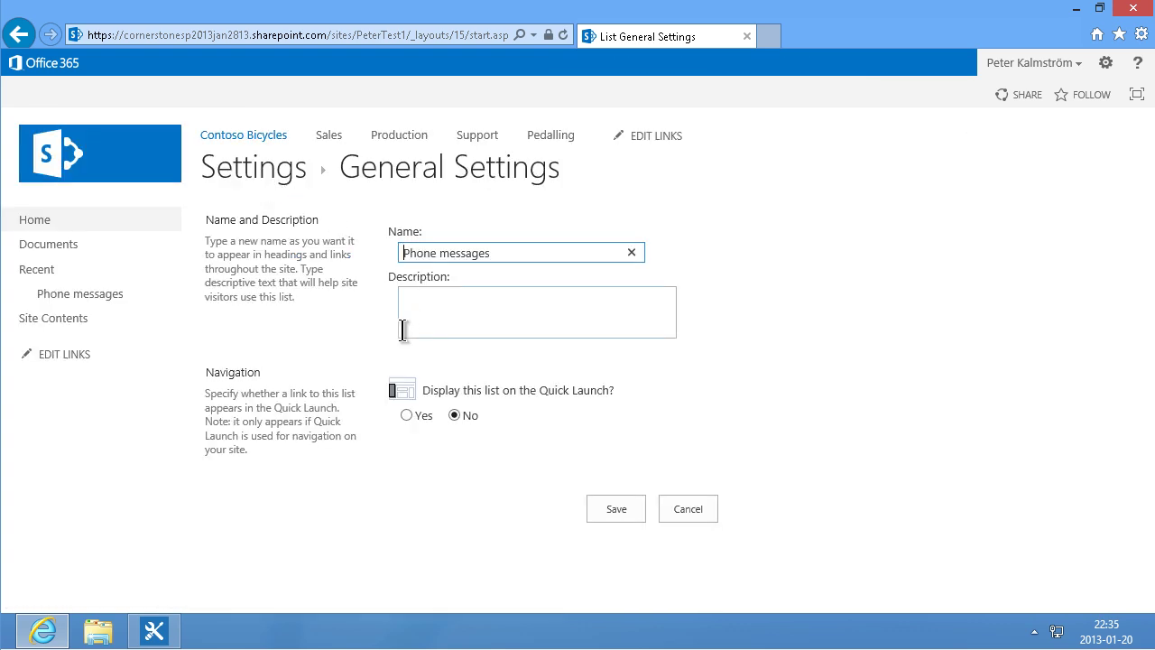
pyautogui.click(408, 415)
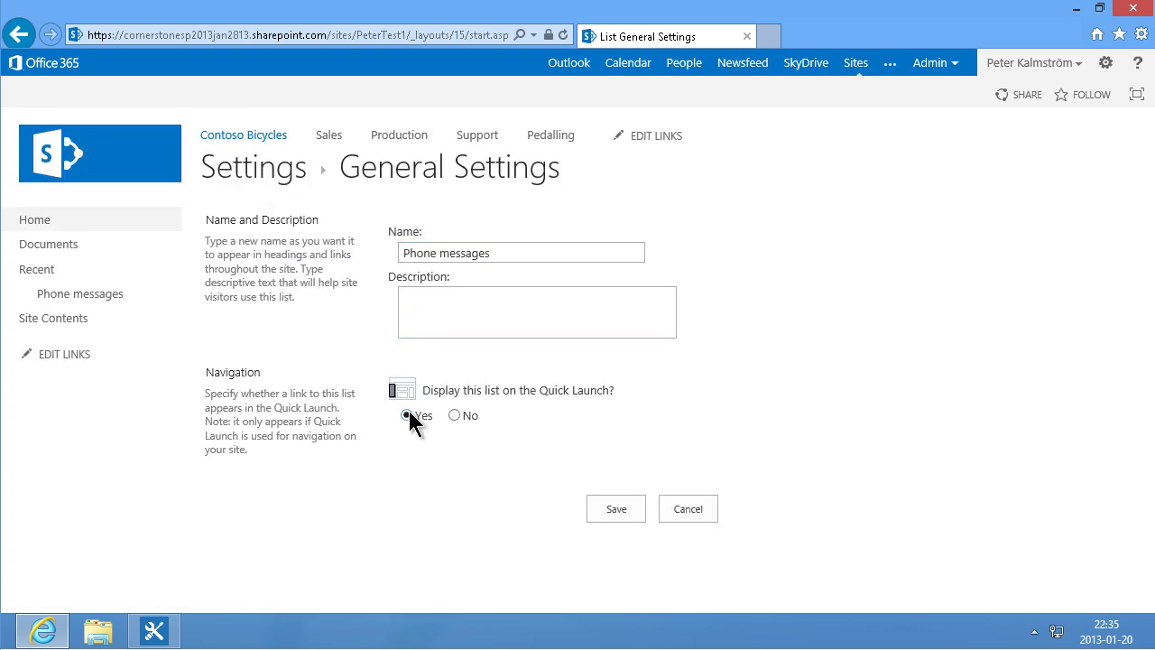
pyautogui.click(616, 509)
pyautogui.scroll(-5, 503, 473)
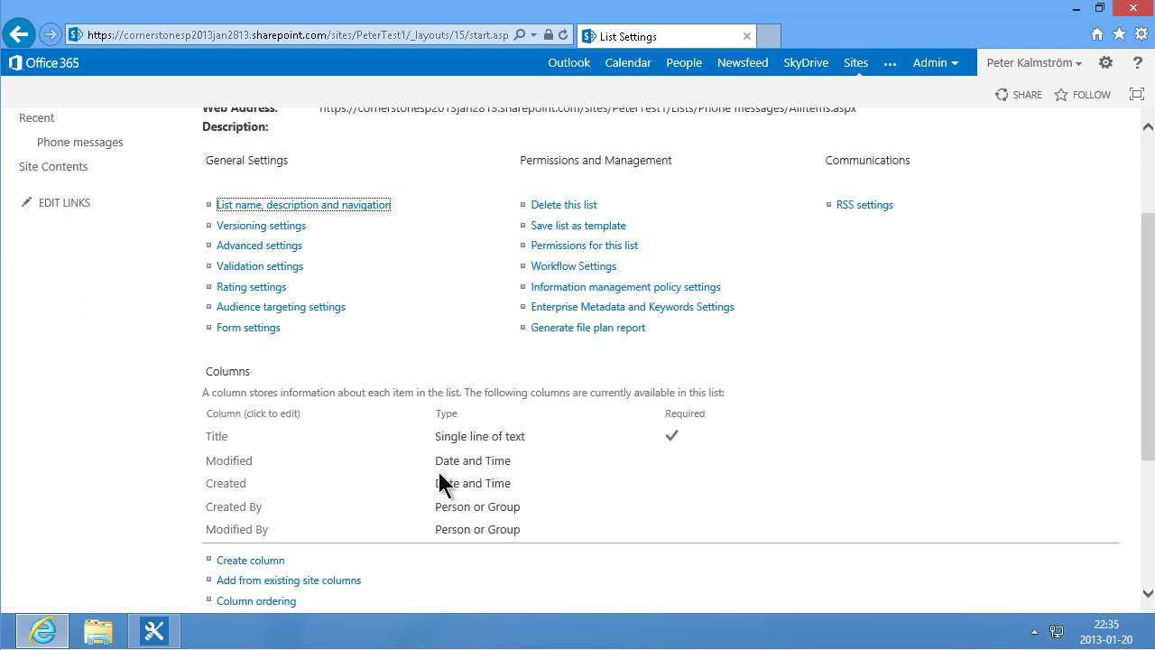
# Step: Add 'Who called' and 'Phone number' as text columns
pyautogui.click(259, 563)
pyautogui.write('Who called')
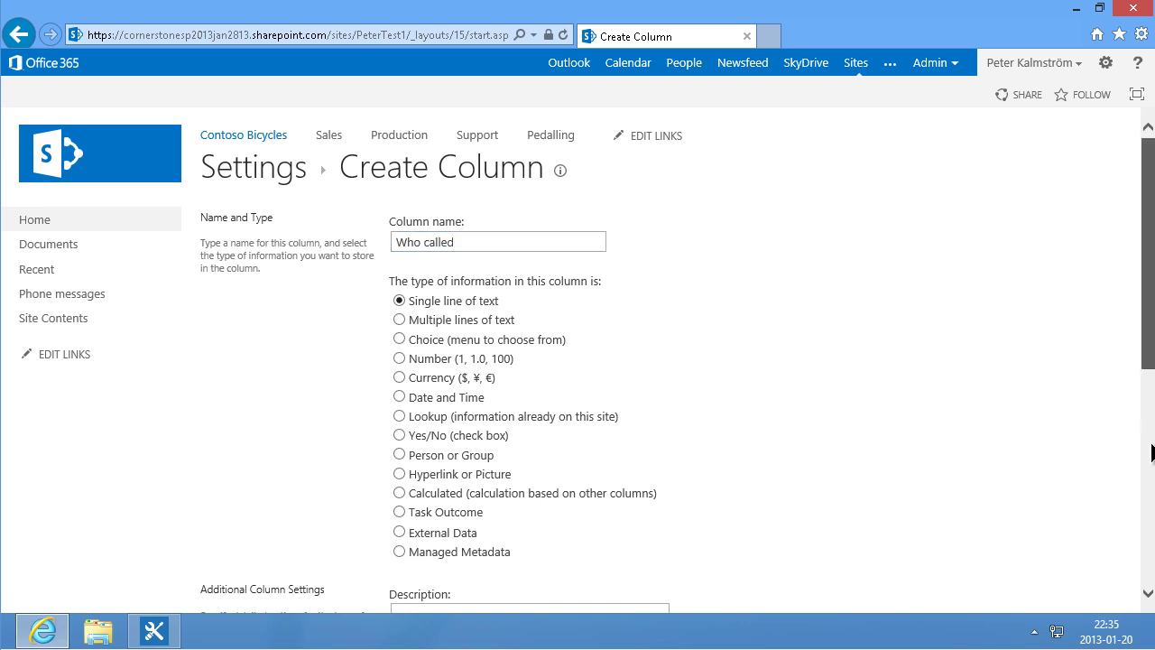
pyautogui.moveTo(1148, 359); pyautogui.dragTo(1148, 555)
pyautogui.click(1010, 550)
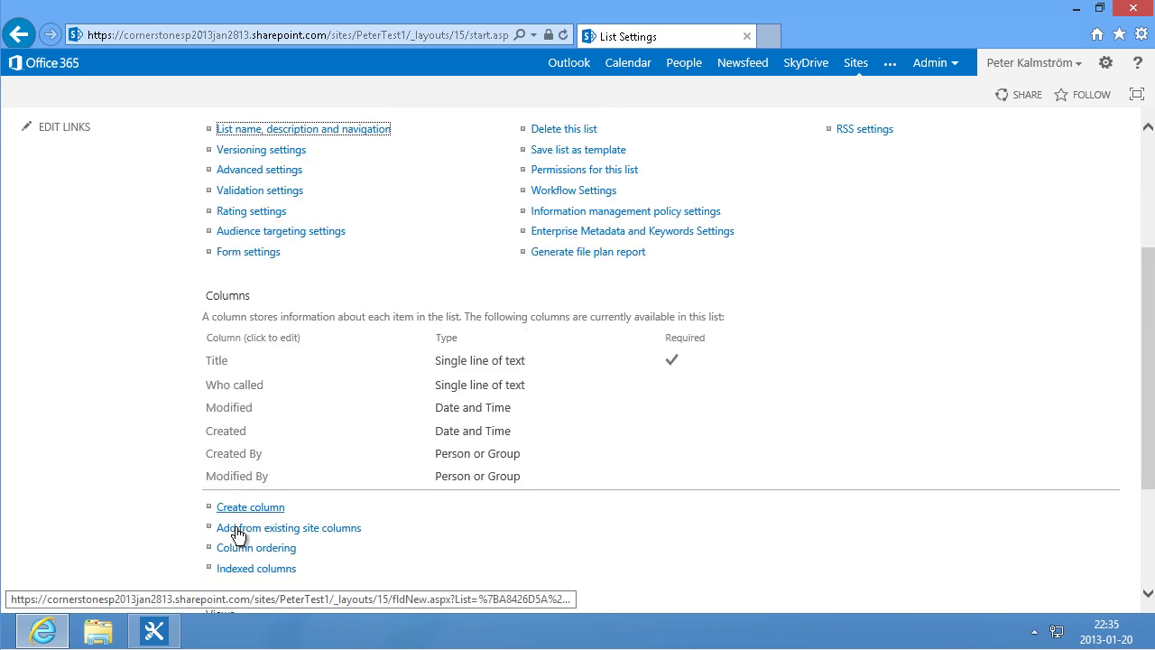
pyautogui.click(248, 506)
pyautogui.write('Phone number')
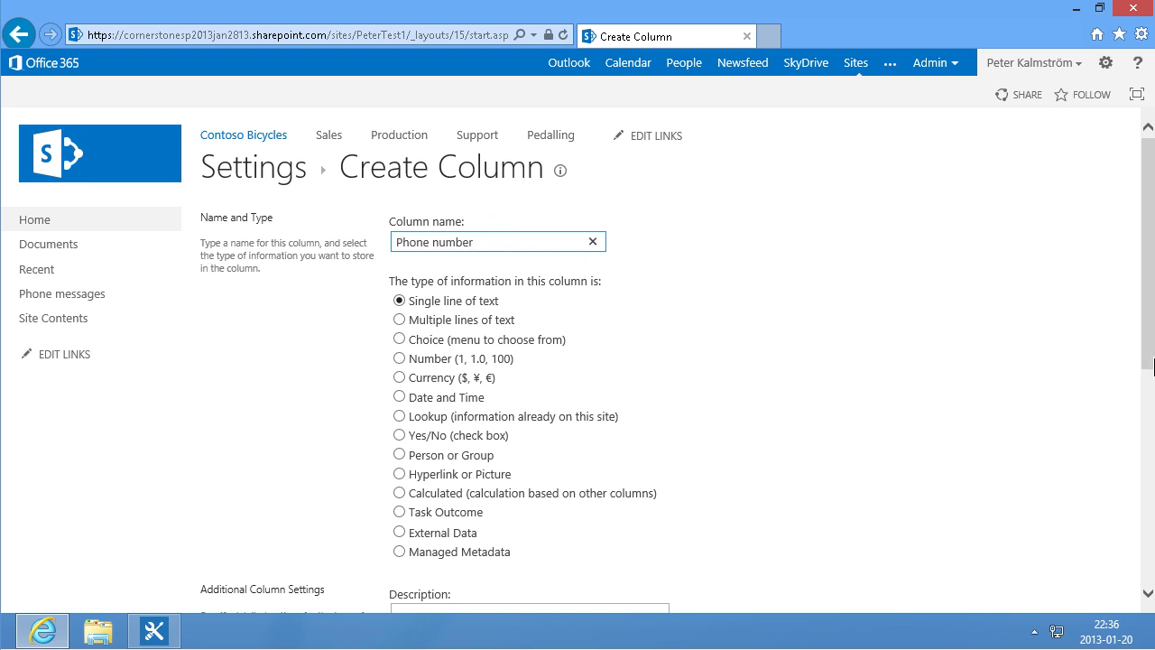
pyautogui.moveTo(1150, 368); pyautogui.dragTo(1135, 554)
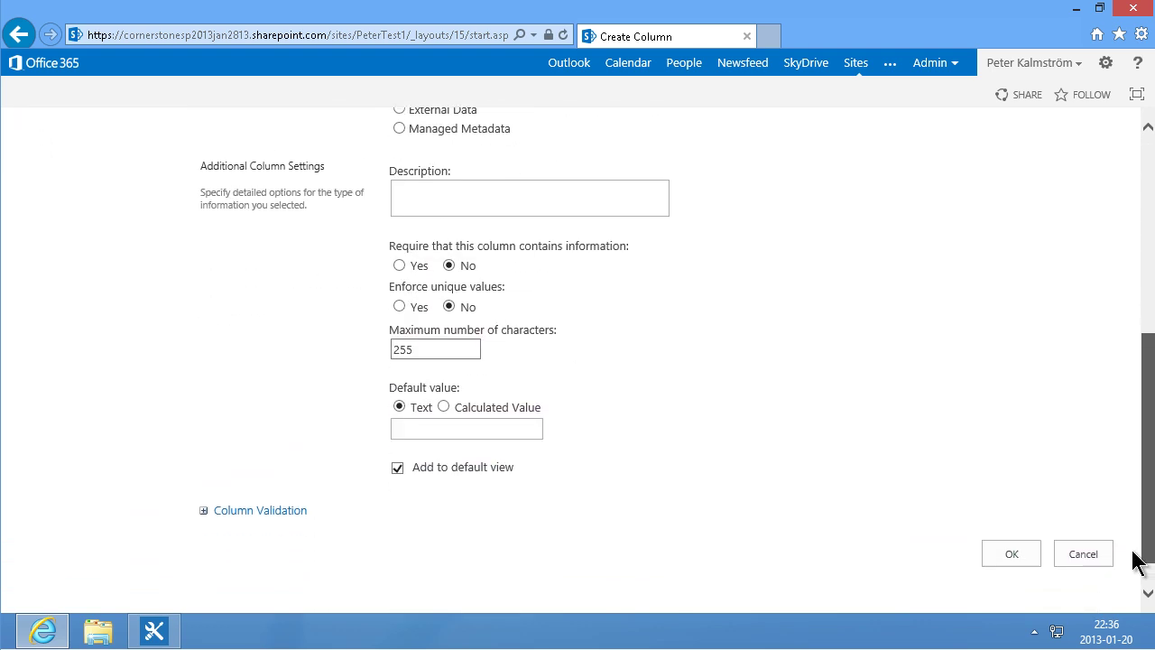
pyautogui.click(1013, 556)
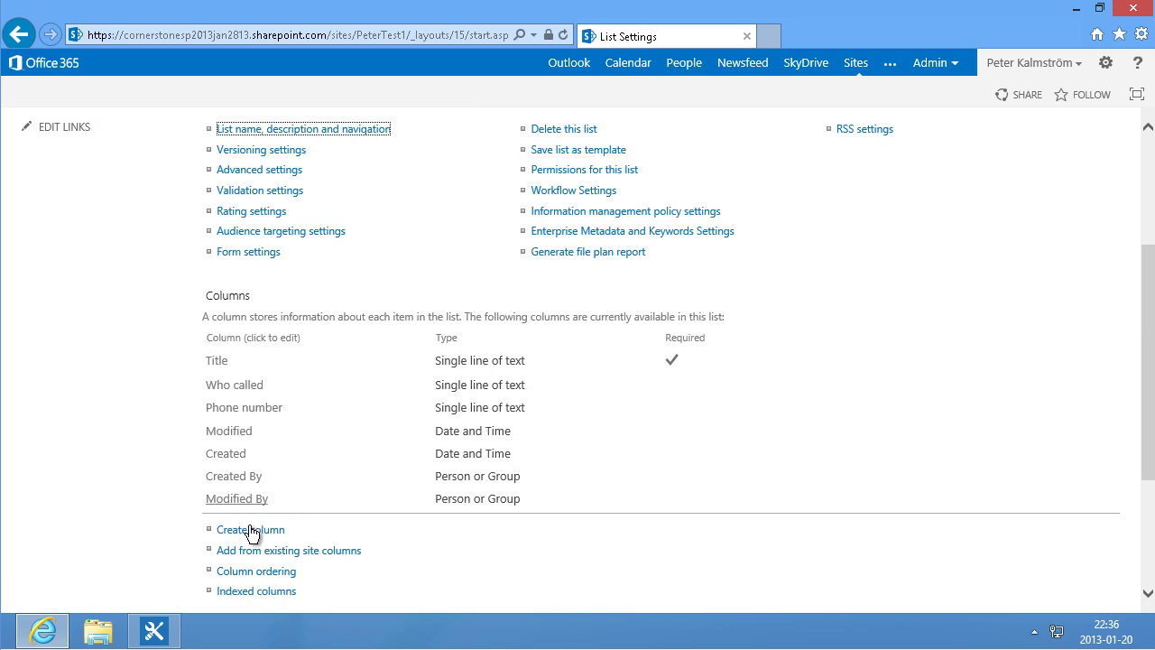
# Step: Add an 'Employee' column of type Person or Group
pyautogui.click(250, 531)
pyautogui.write('Employee')
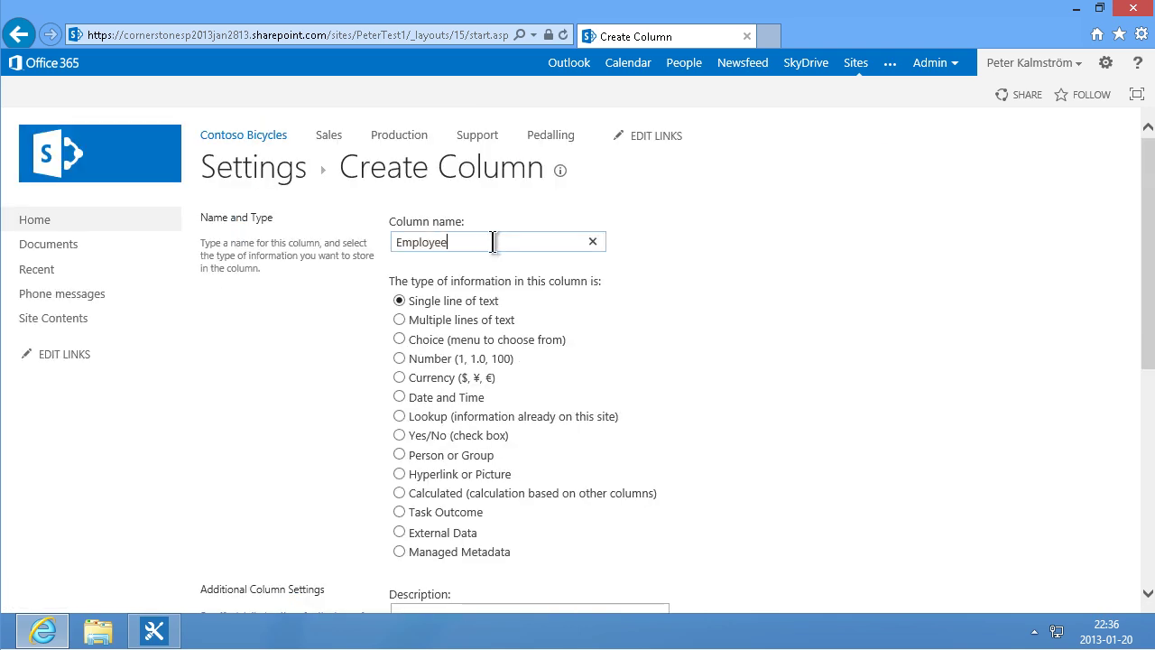
pyautogui.click(399, 454)
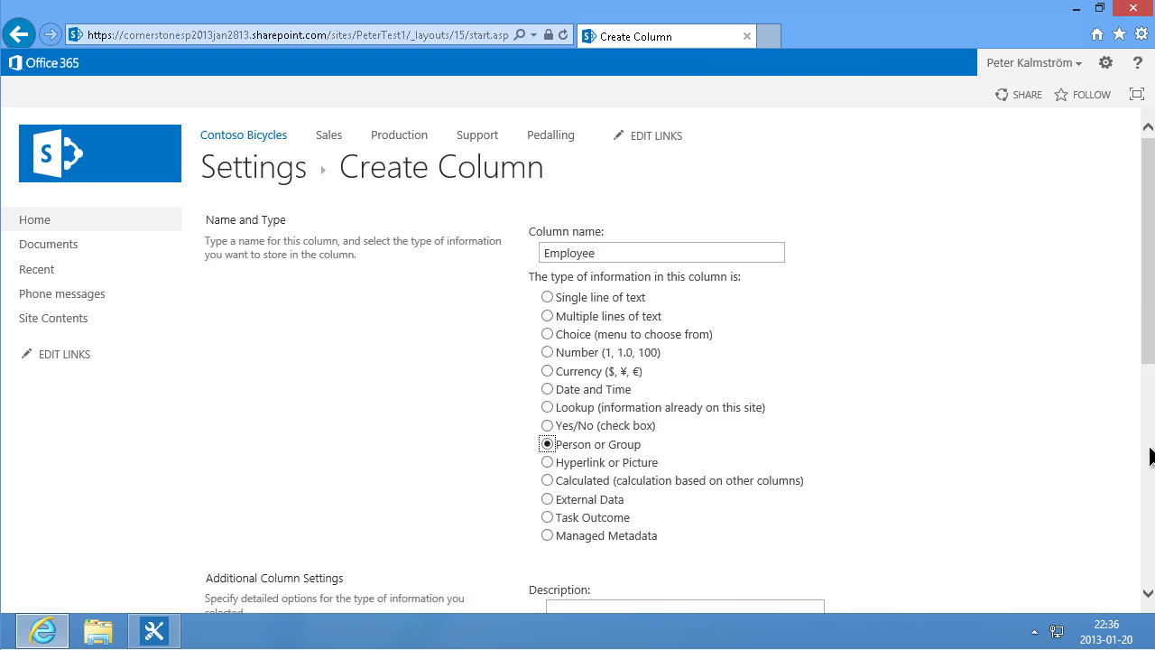
pyautogui.click(1149, 444)
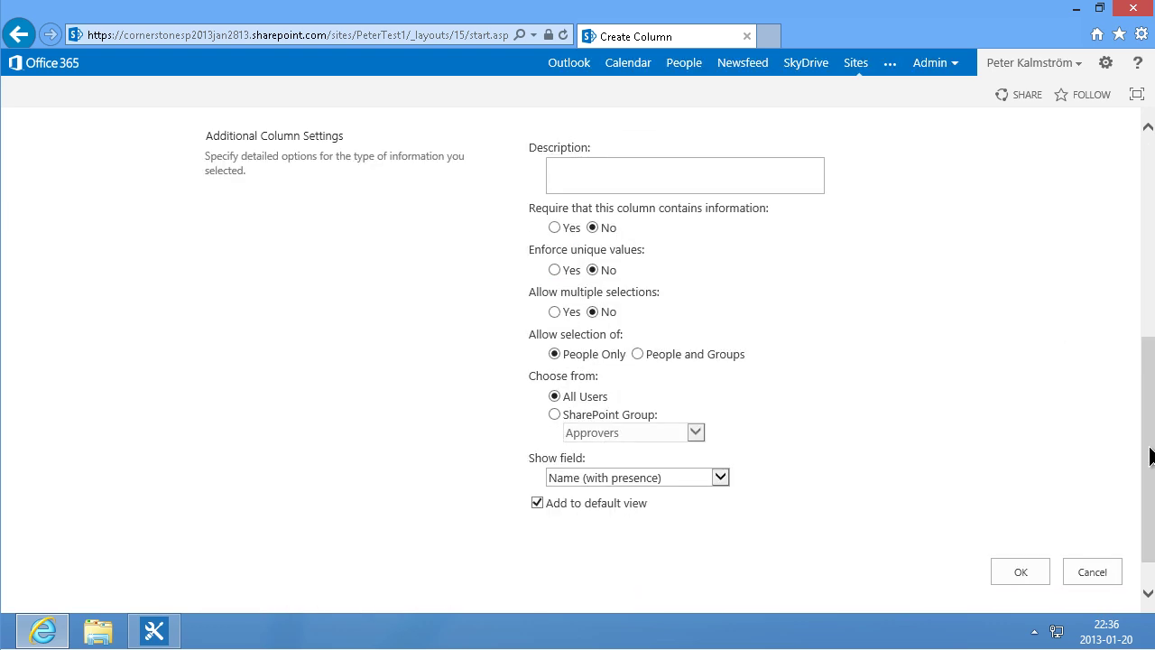
pyautogui.click(1019, 571)
# Step: Add a Yes/No 'Call Returned' column with default value No
pyautogui.click(248, 485)
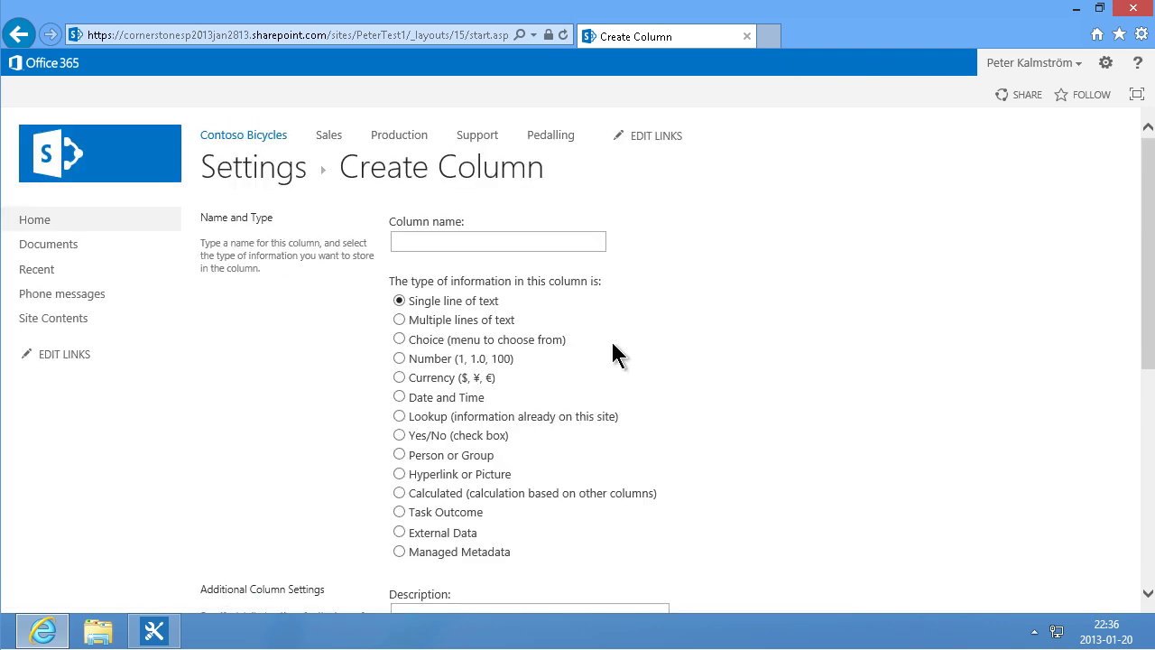
pyautogui.click(454, 241)
pyautogui.write('Call')
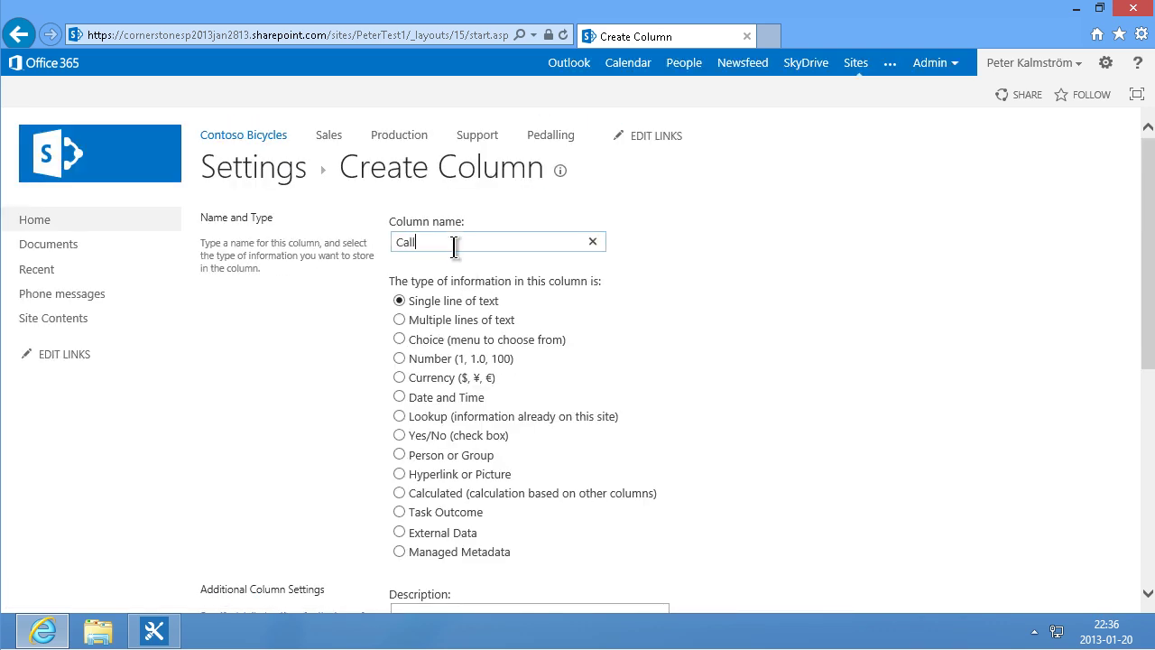
pyautogui.write(' Returned')
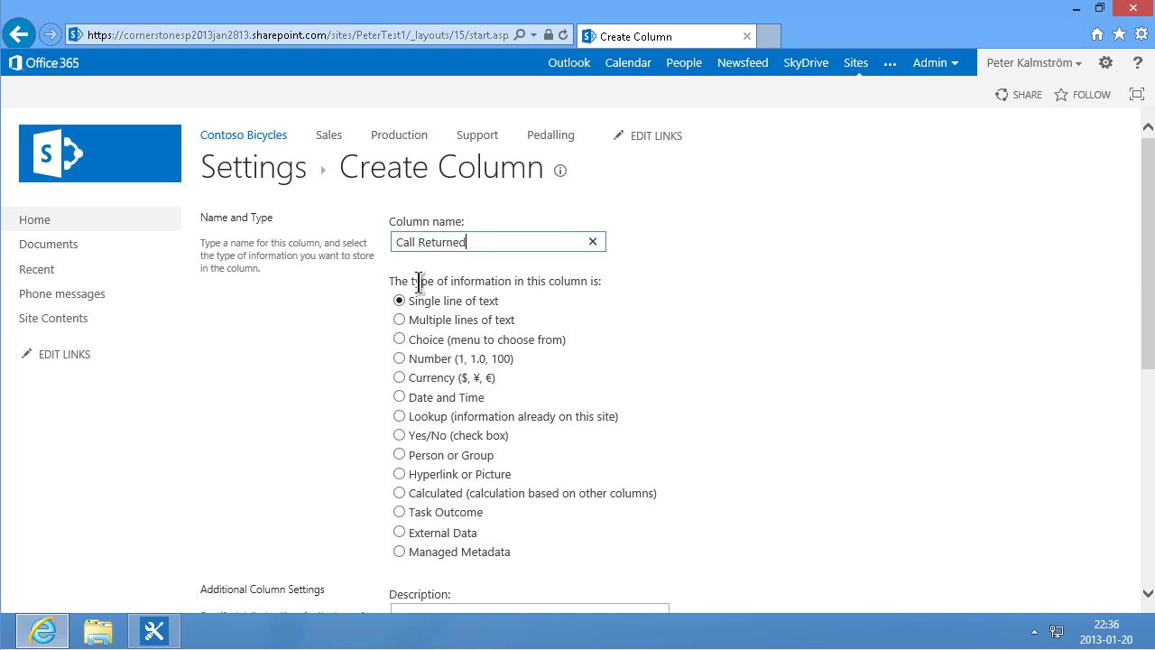
pyautogui.click(399, 437)
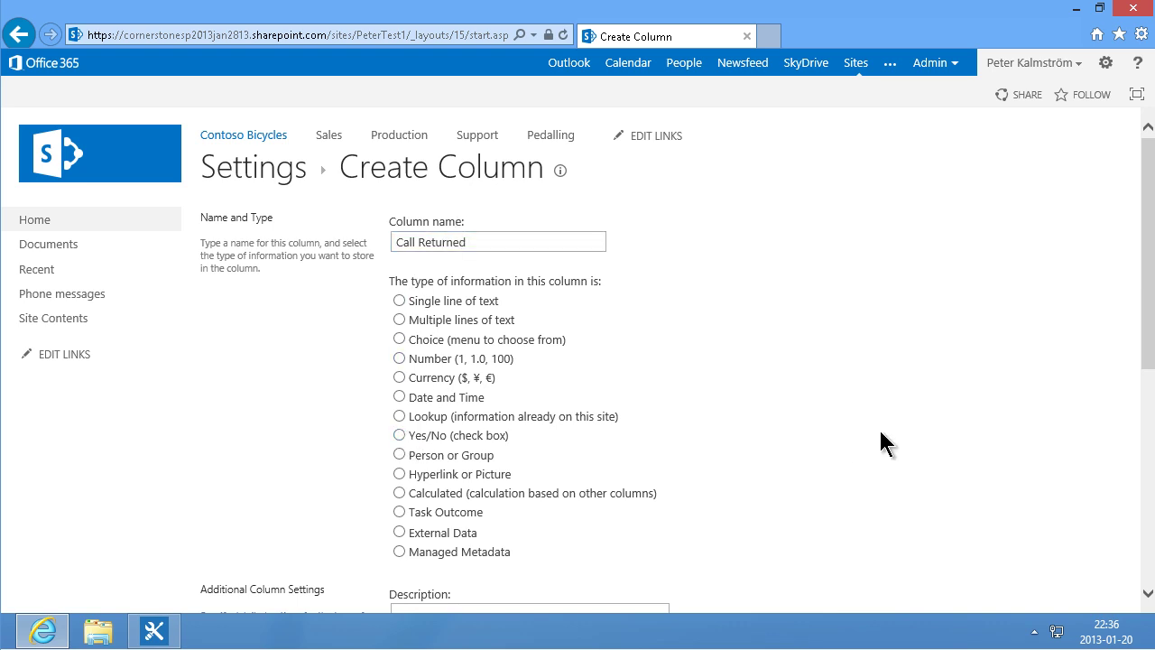
pyautogui.click(402, 437)
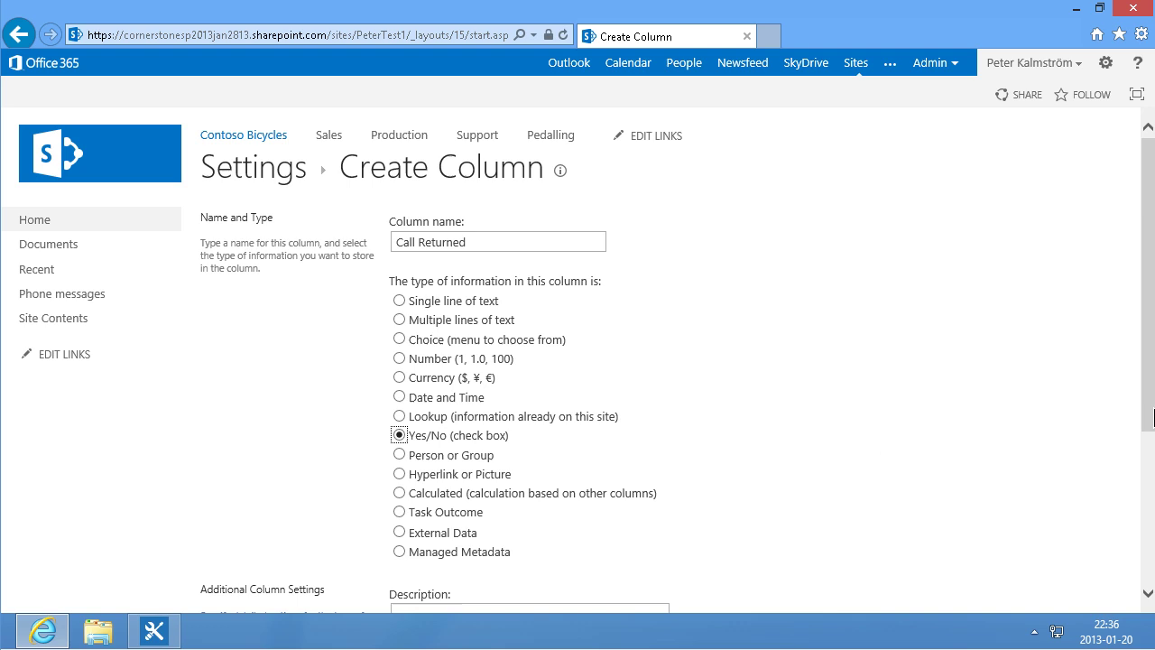
pyautogui.moveTo(1152, 417); pyautogui.dragTo(1153, 547)
pyautogui.click(408, 449)
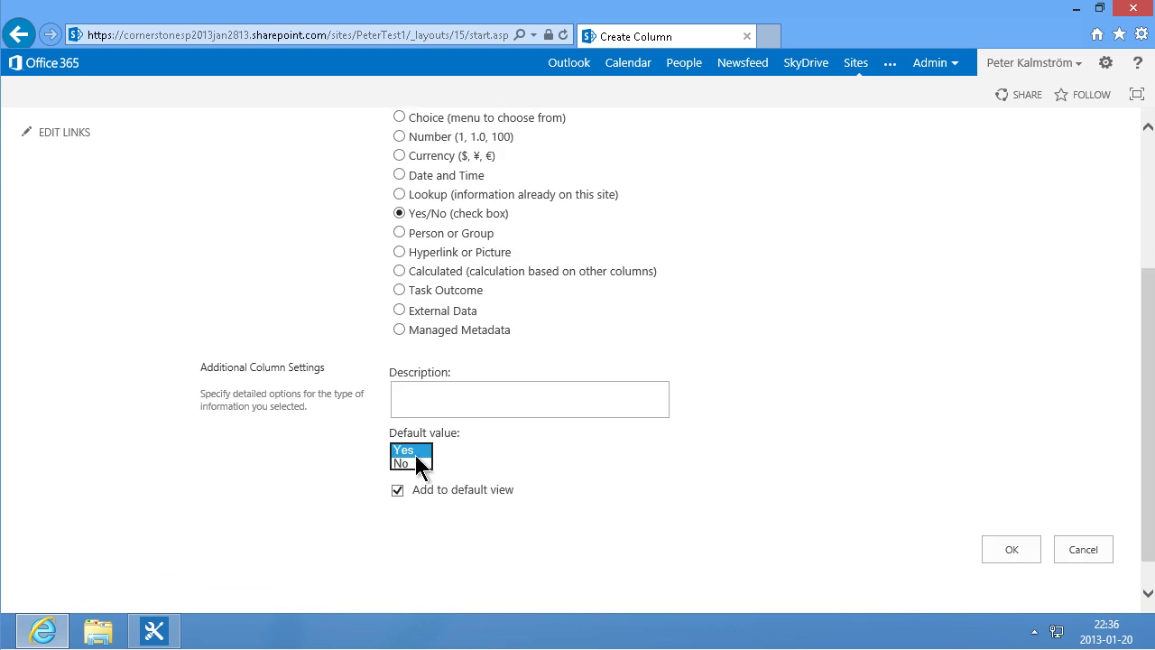
pyautogui.click(1026, 555)
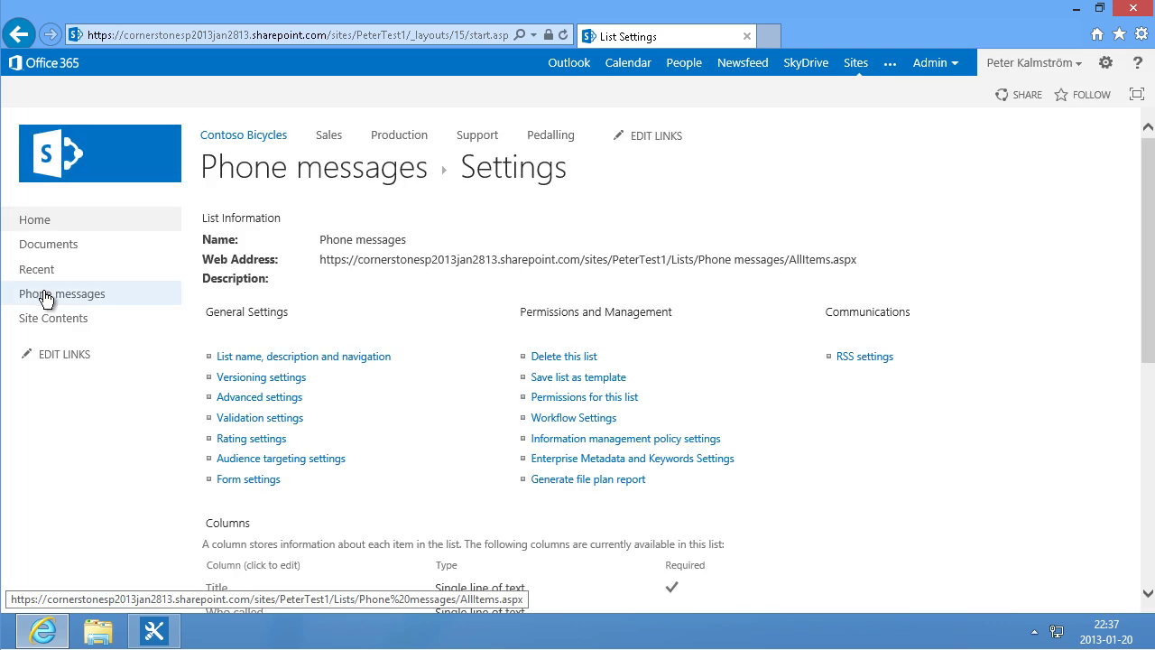
# Step: Save a first phone message with title, caller's name, phone number and the resolved employee
pyautogui.click(56, 298)
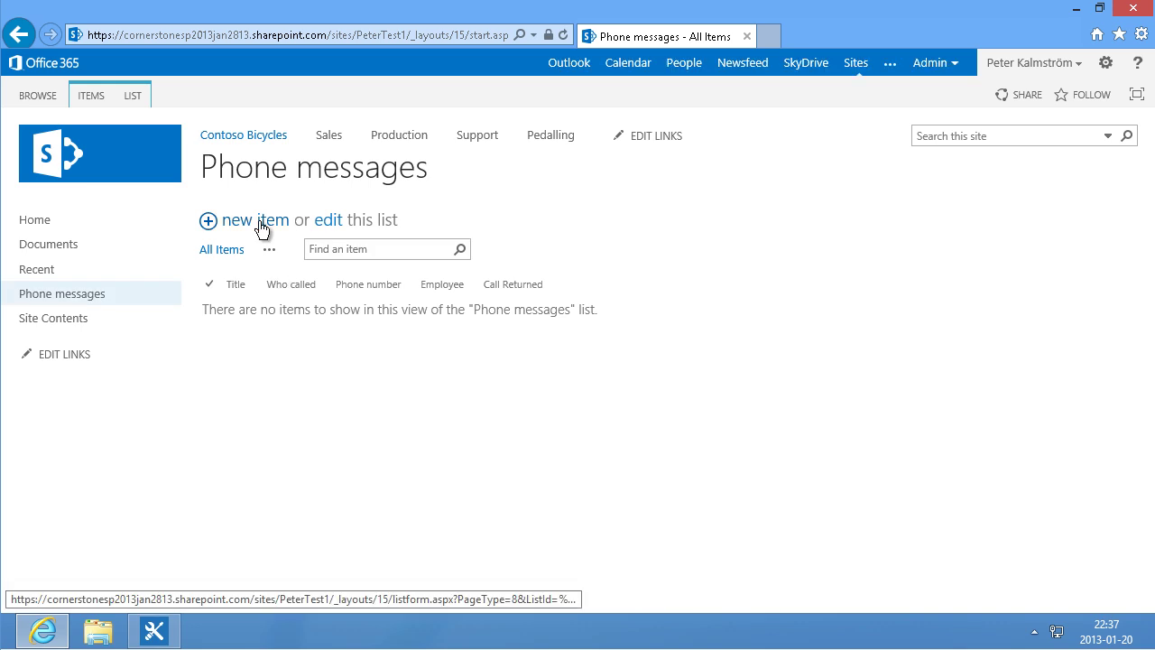
pyautogui.click(256, 221)
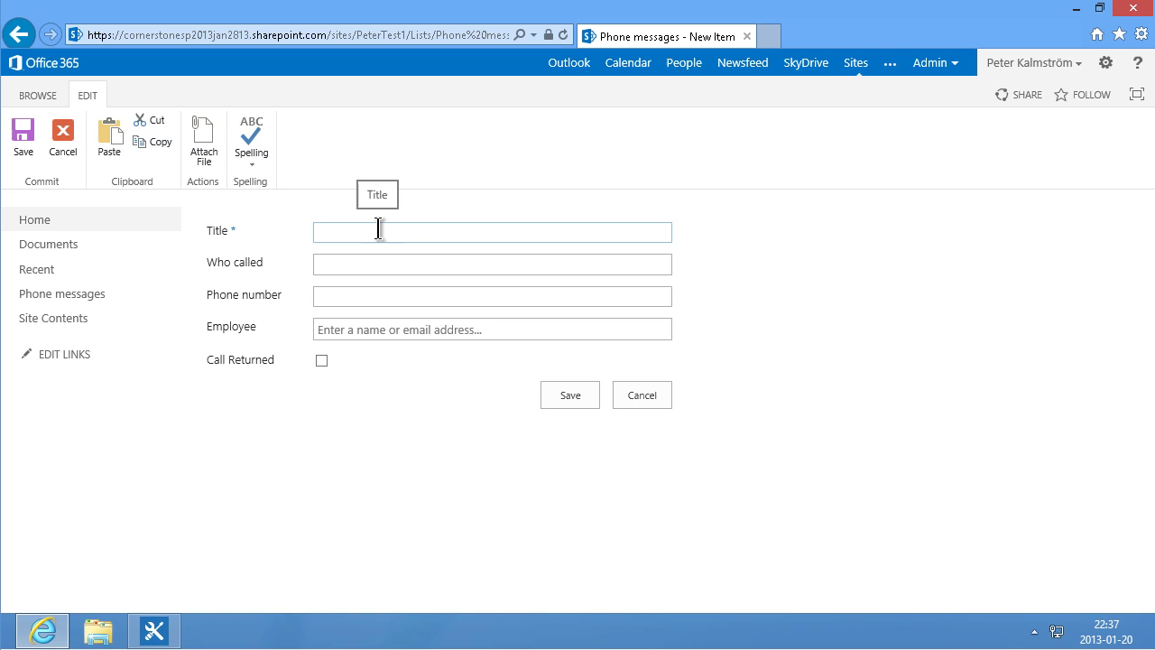
pyautogui.write('Bert called')
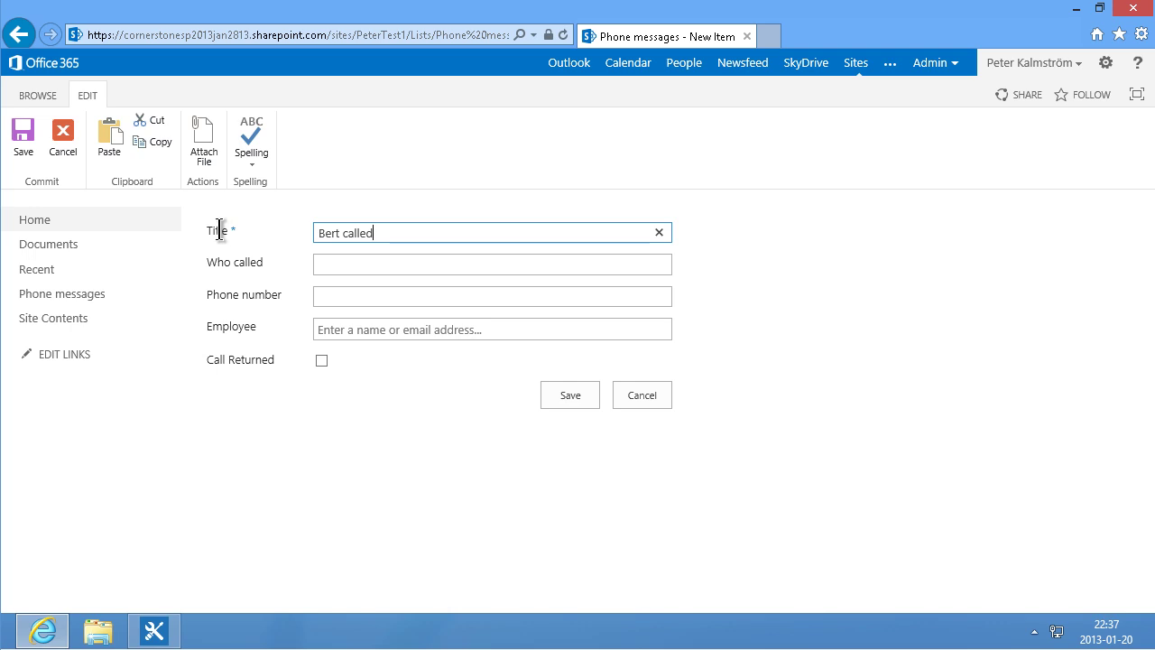
pyautogui.click(361, 260)
pyautogui.write('Bert')
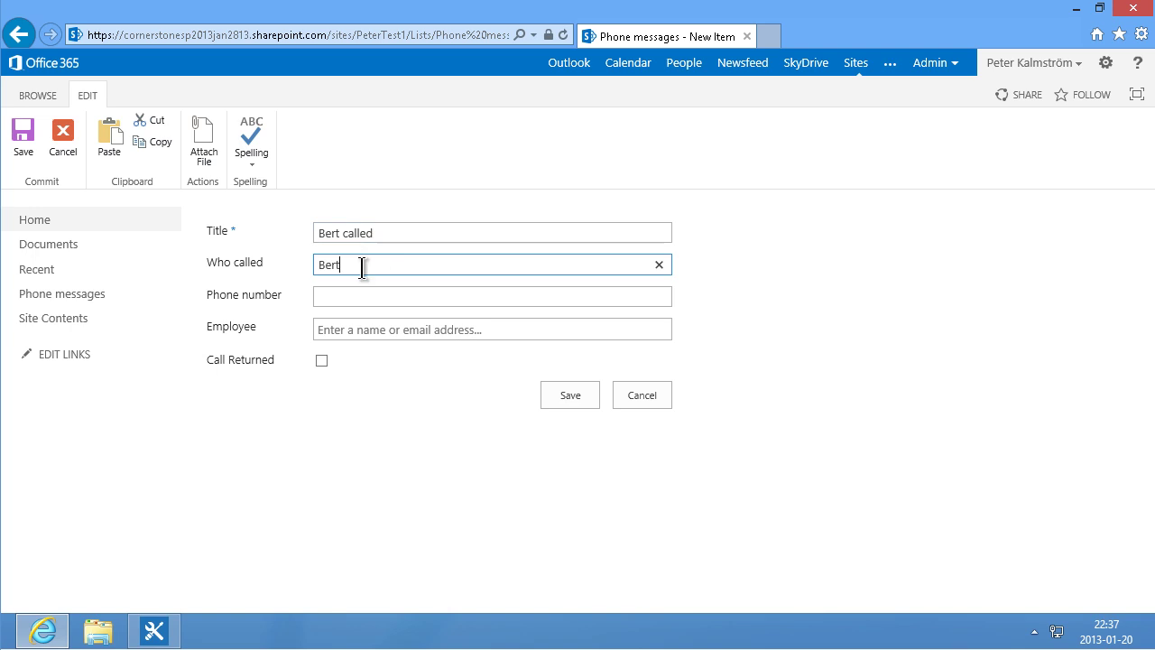
pyautogui.press('Tab')
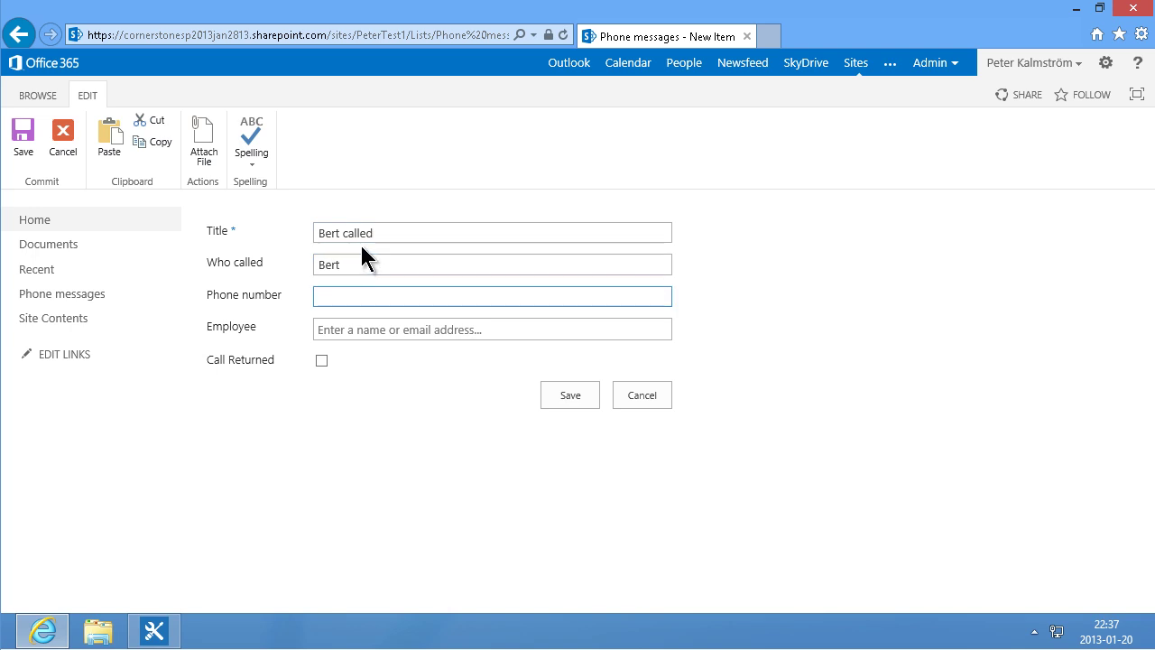
pyautogui.write('123465')
pyautogui.press('Tab')
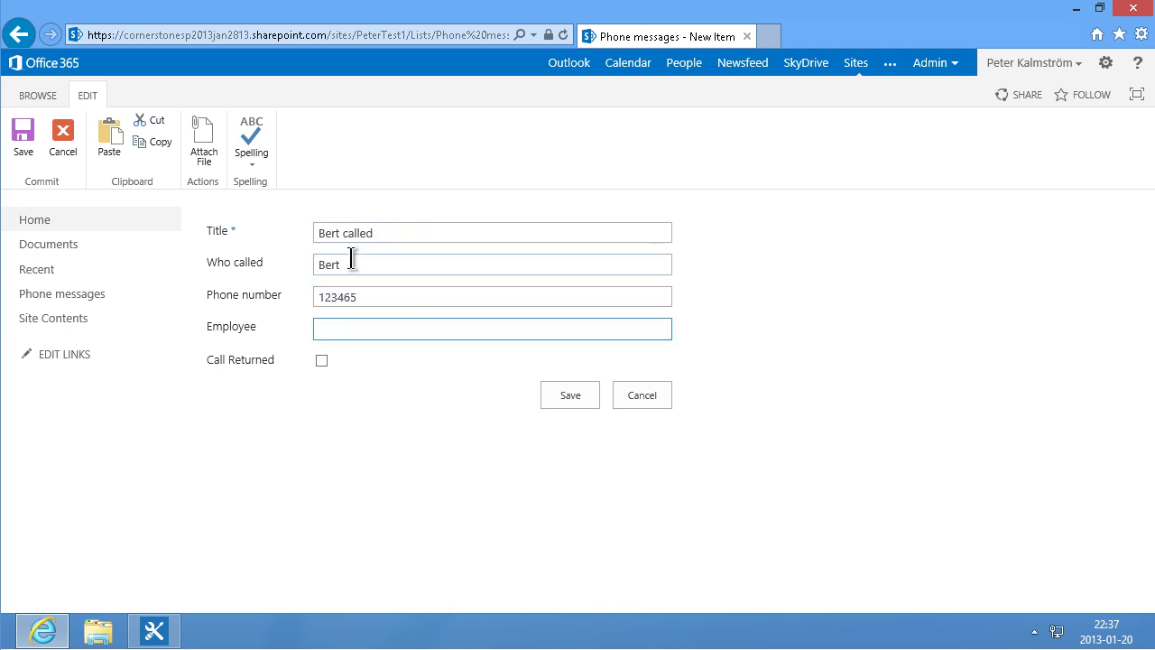
pyautogui.write('Peter')
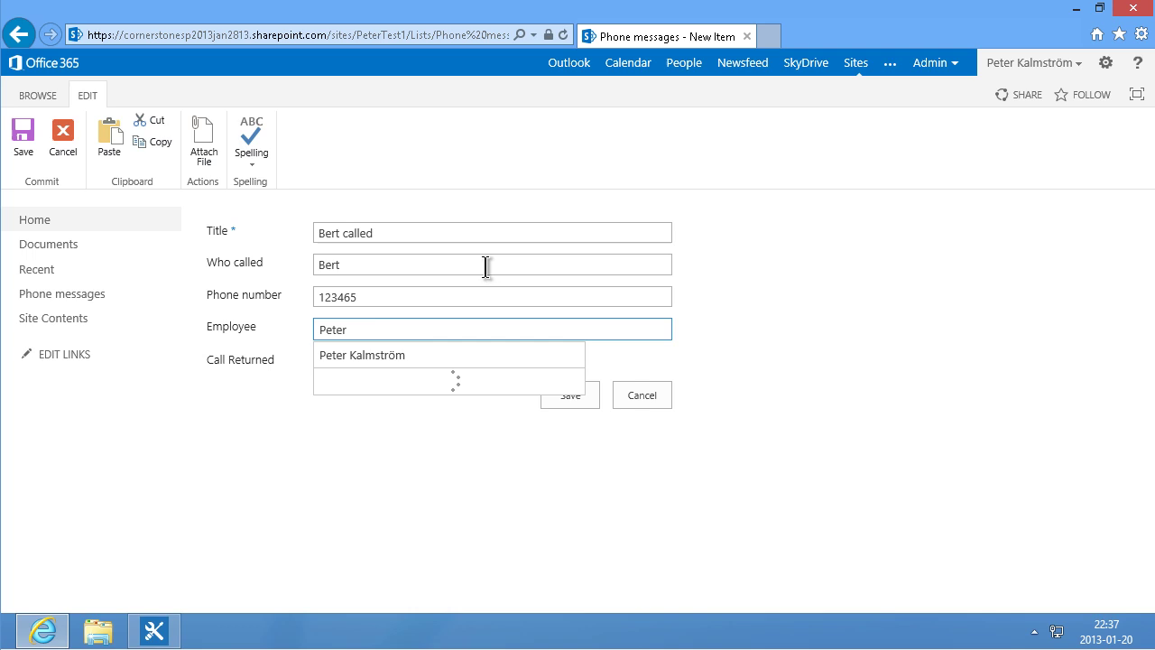
pyautogui.click(397, 354)
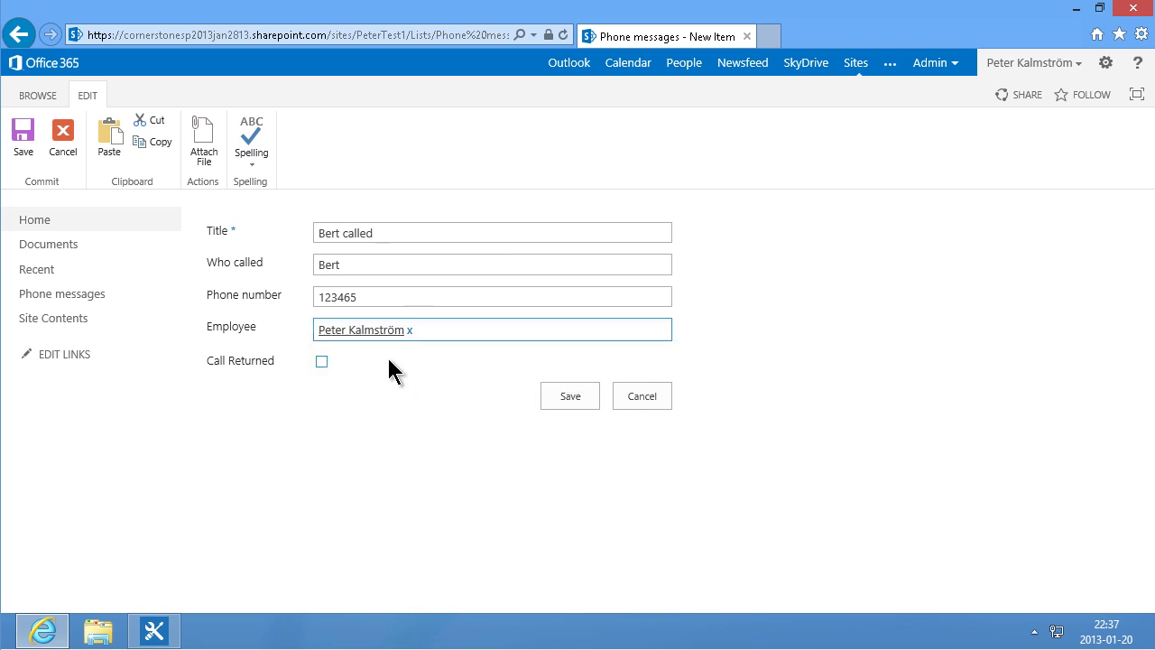
pyautogui.click(566, 401)
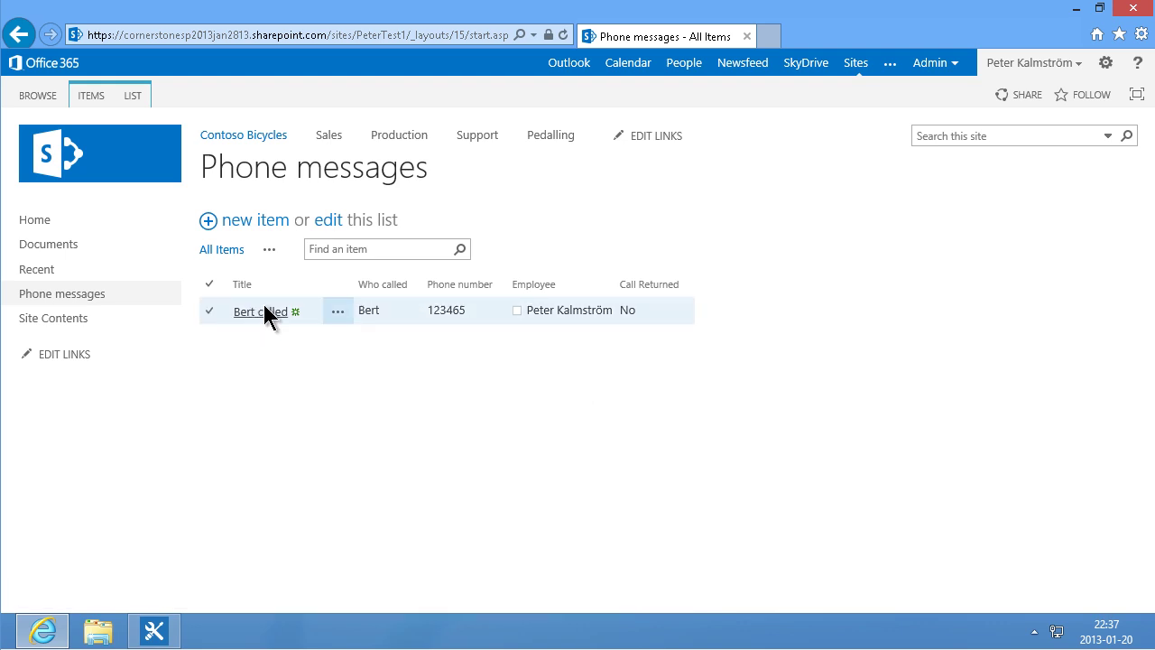
# Step: Set the Title column to no longer require information
pyautogui.click(133, 96)
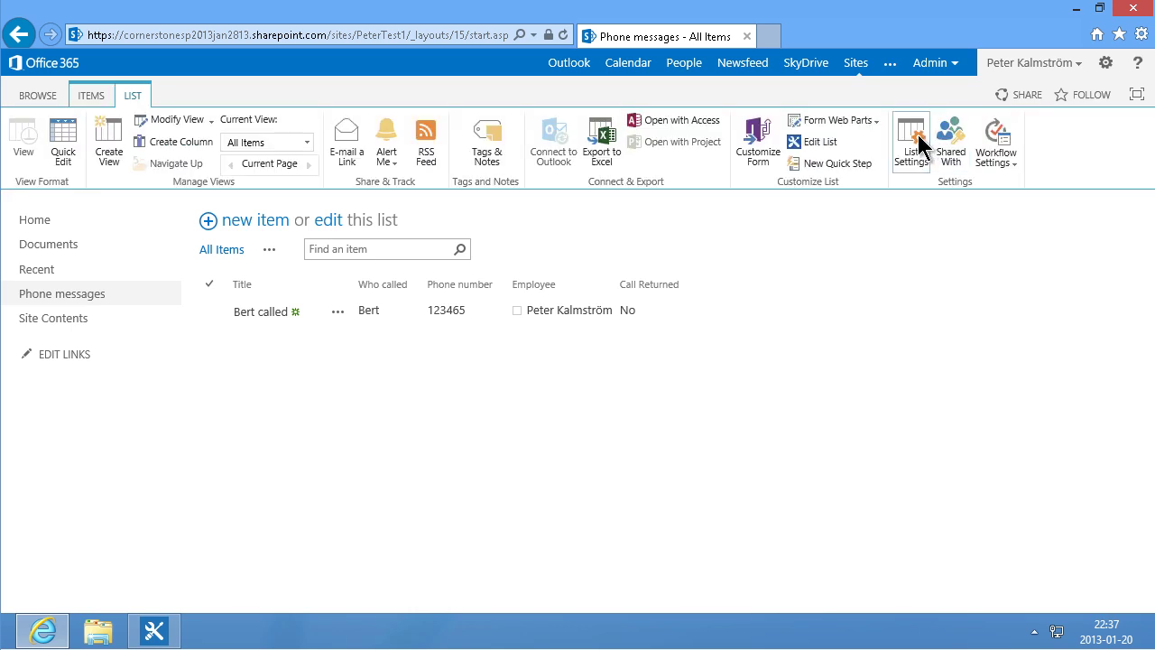
pyautogui.click(918, 133)
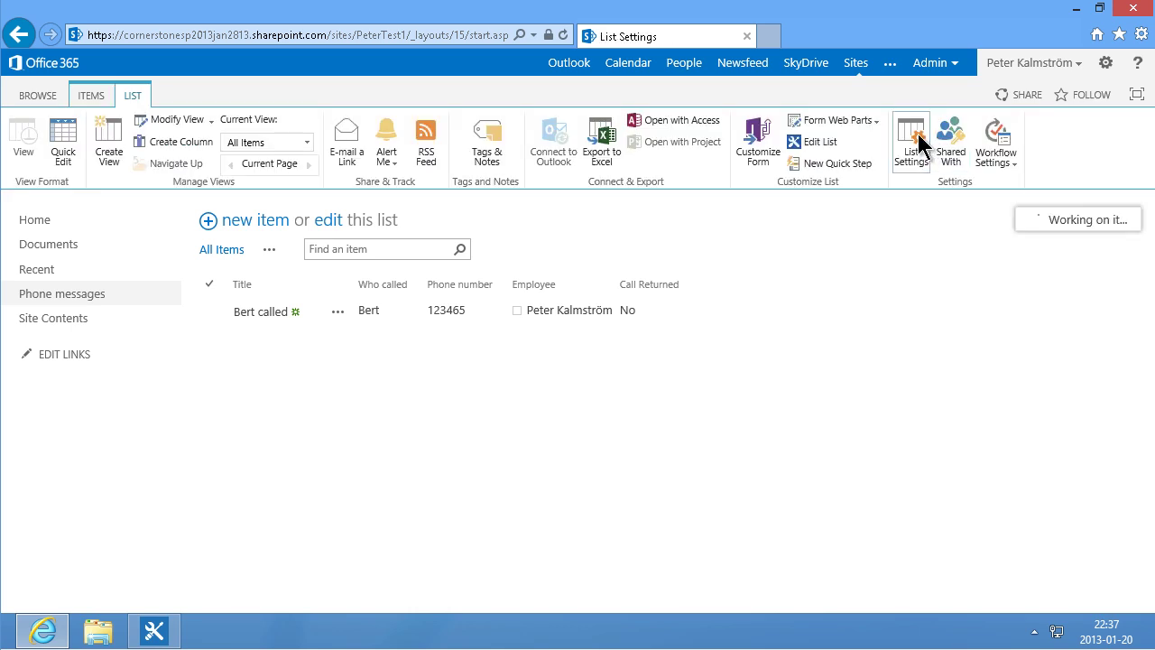
pyautogui.moveTo(1151, 321); pyautogui.dragTo(1152, 419)
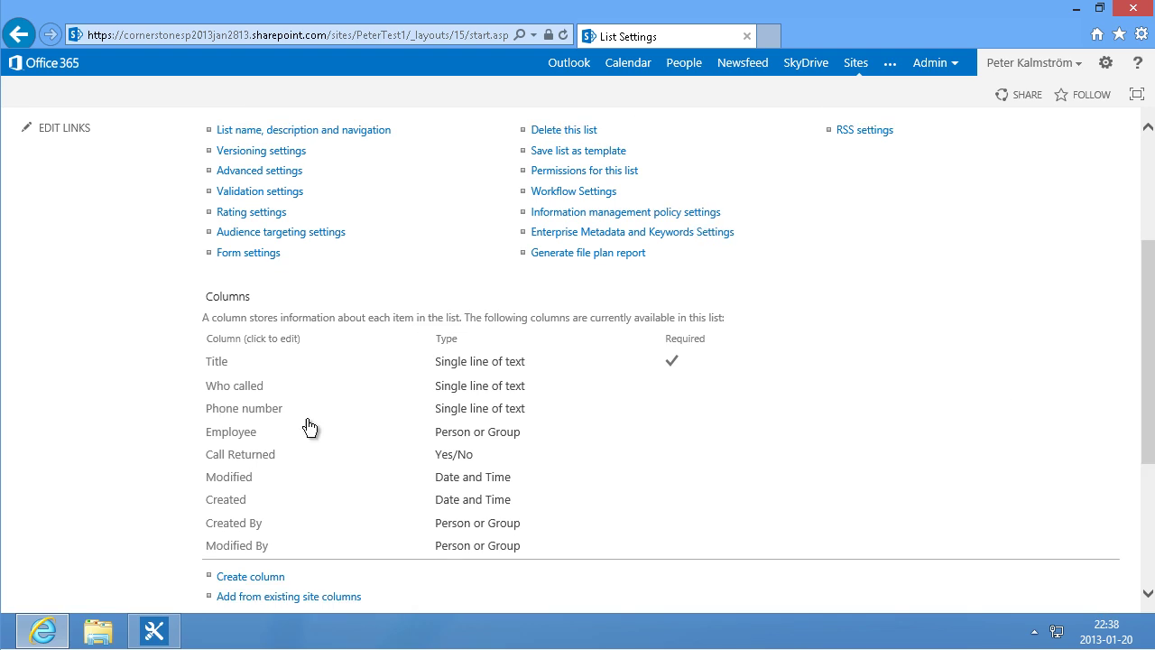
pyautogui.click(225, 371)
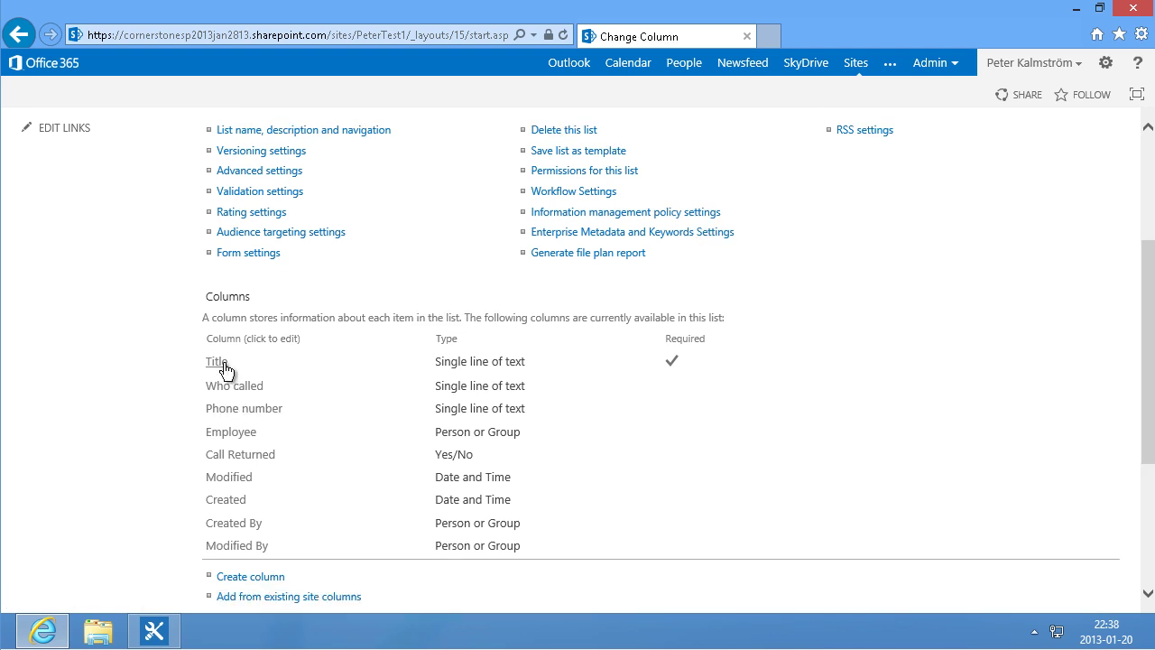
pyautogui.scroll(-3, 552, 392)
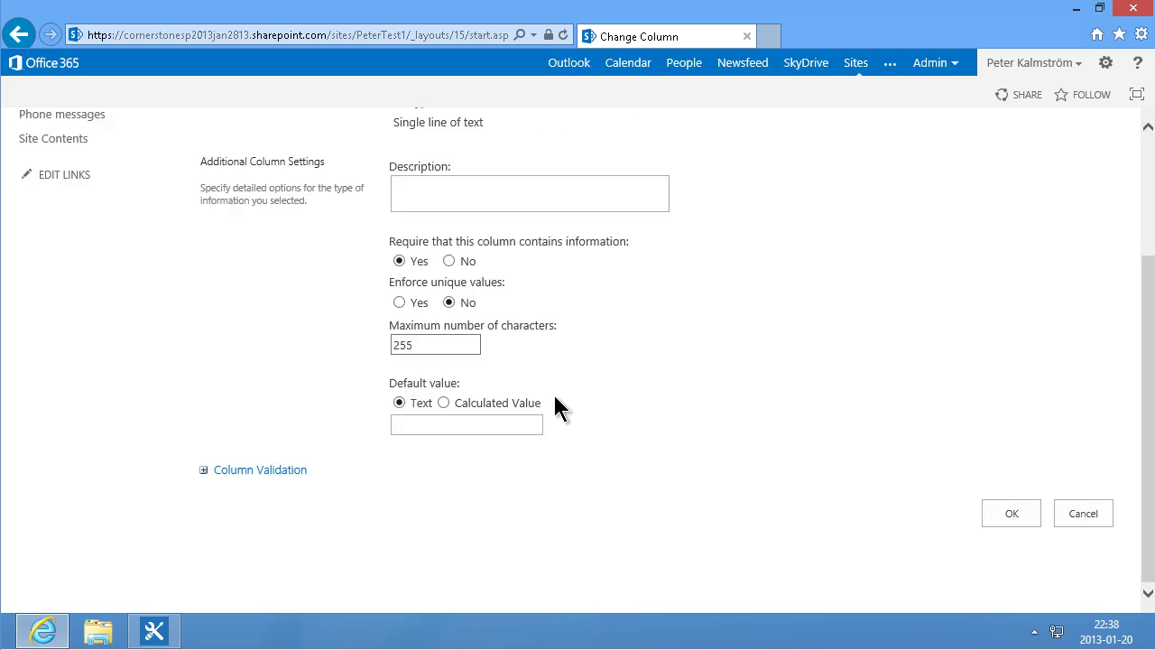
pyautogui.click(460, 265)
pyautogui.click(1012, 514)
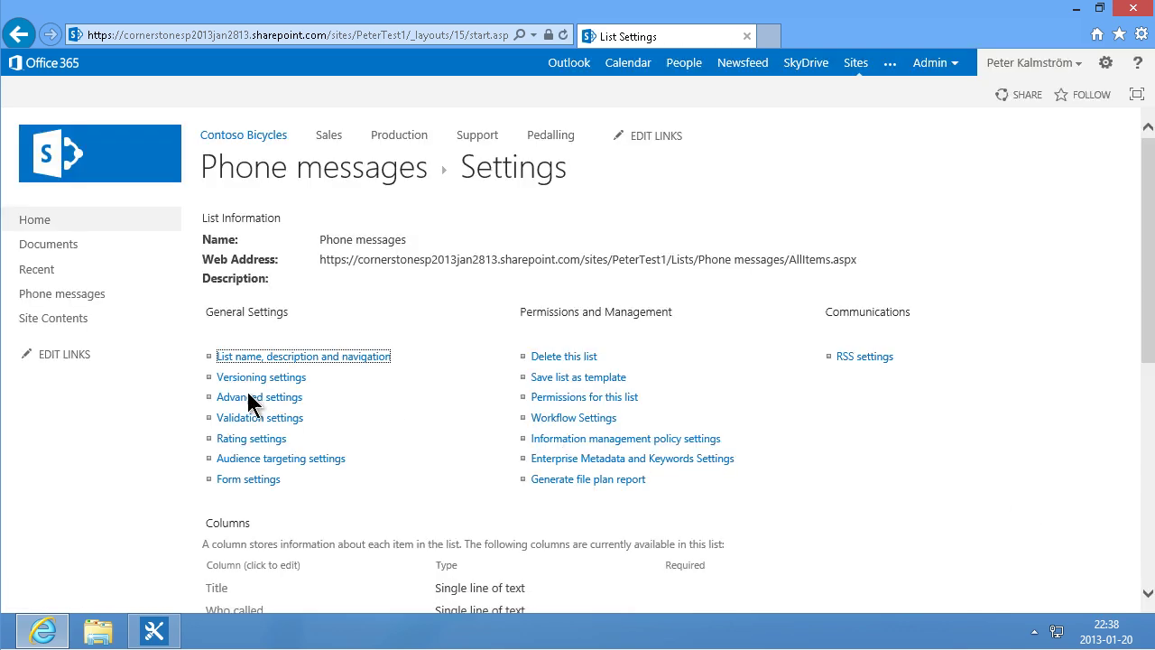
# Step: Turn on management of content types in the list's advanced settings
pyautogui.click(269, 403)
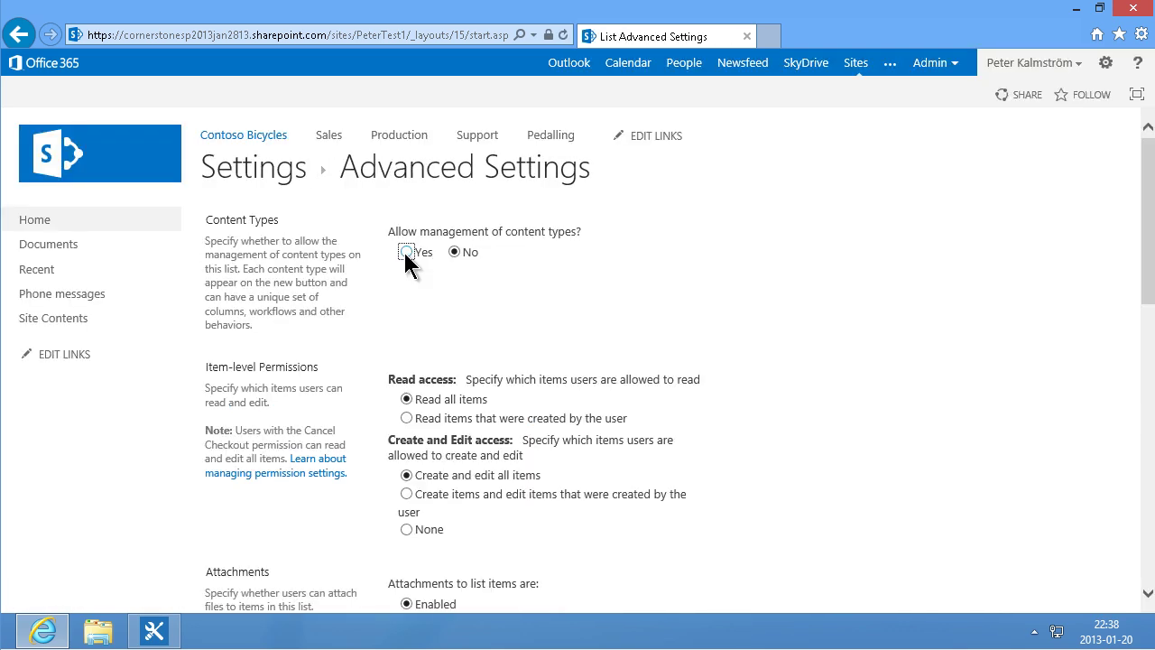
pyautogui.click(404, 253)
pyautogui.moveTo(1148, 271); pyautogui.dragTo(1148, 551)
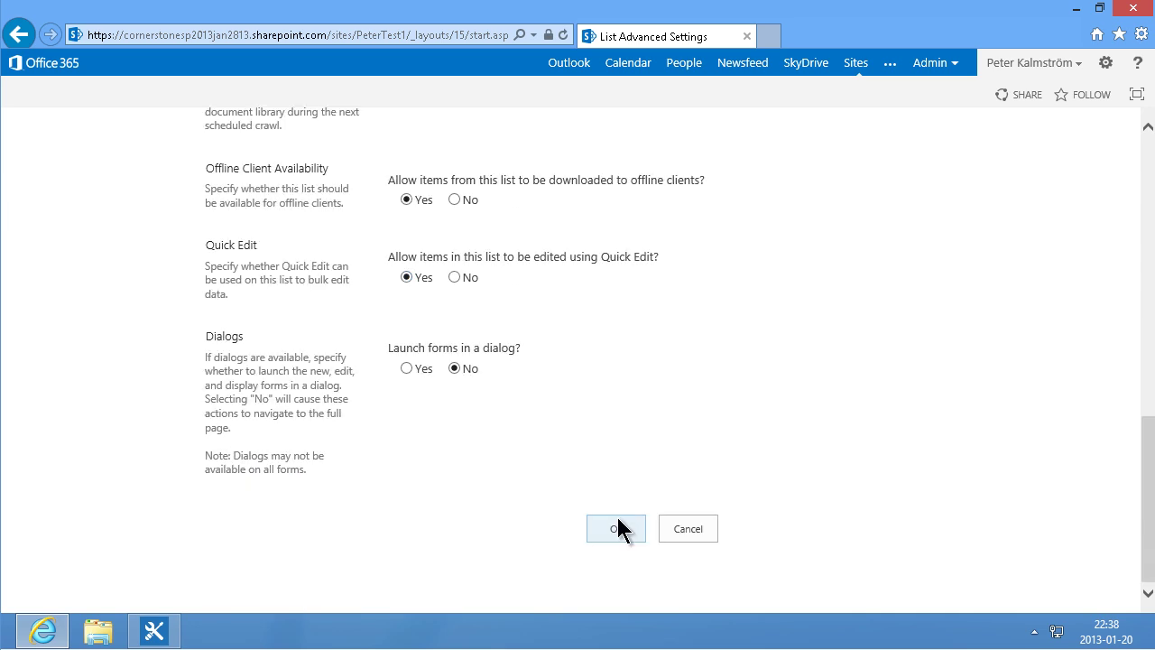
pyautogui.click(616, 528)
# Step: Hide the Title column in the Item content type, then return to Phone messages
pyautogui.scroll(-2, 226, 469)
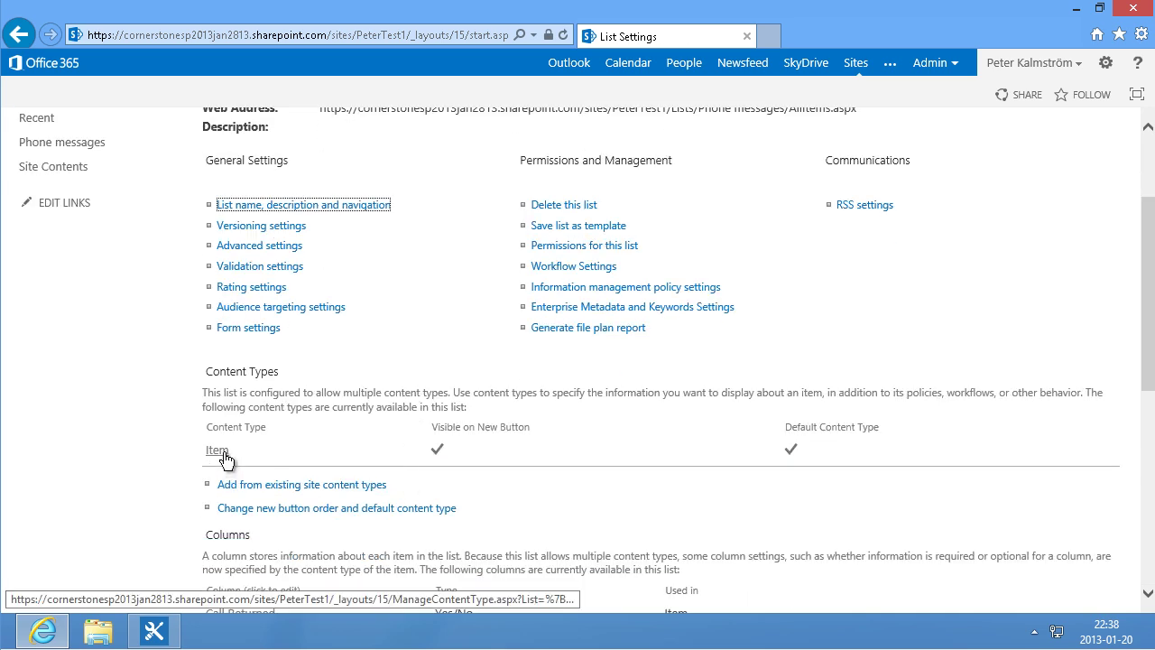
pyautogui.click(223, 454)
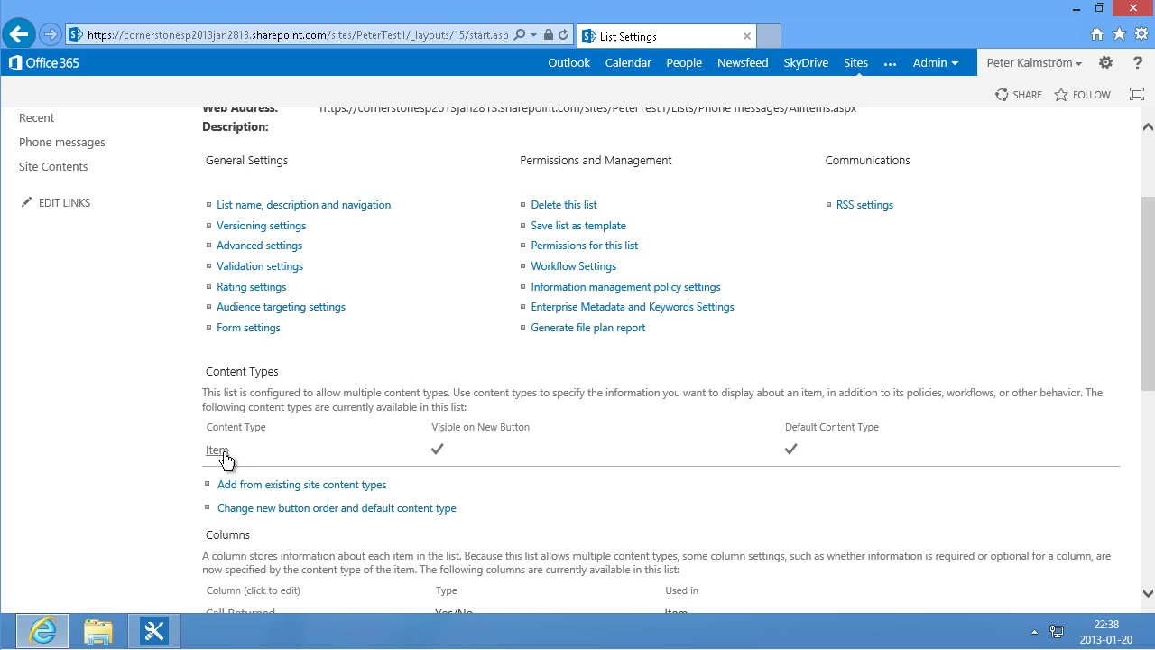
pyautogui.scroll(-3, 225, 432)
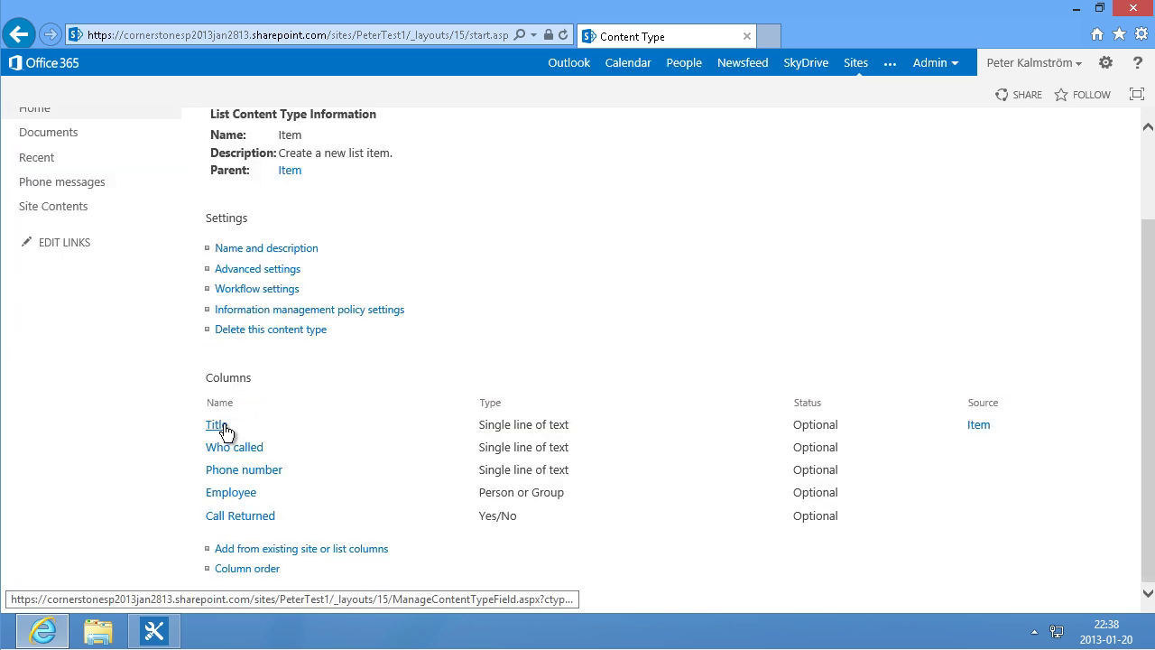
pyautogui.click(216, 425)
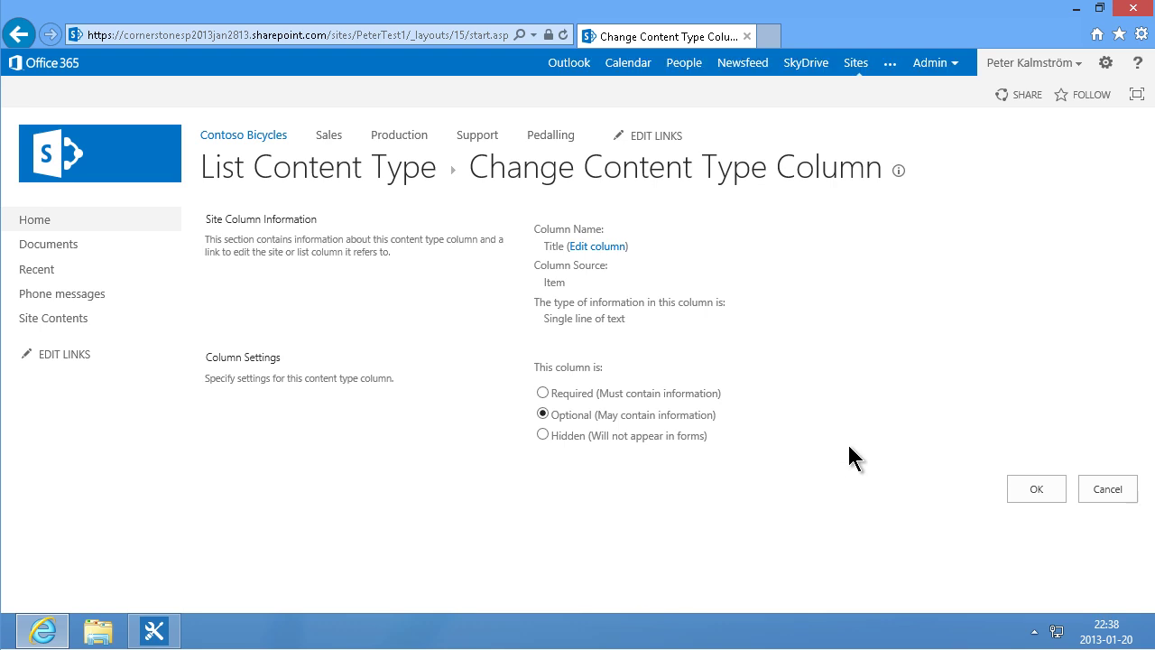
pyautogui.click(616, 437)
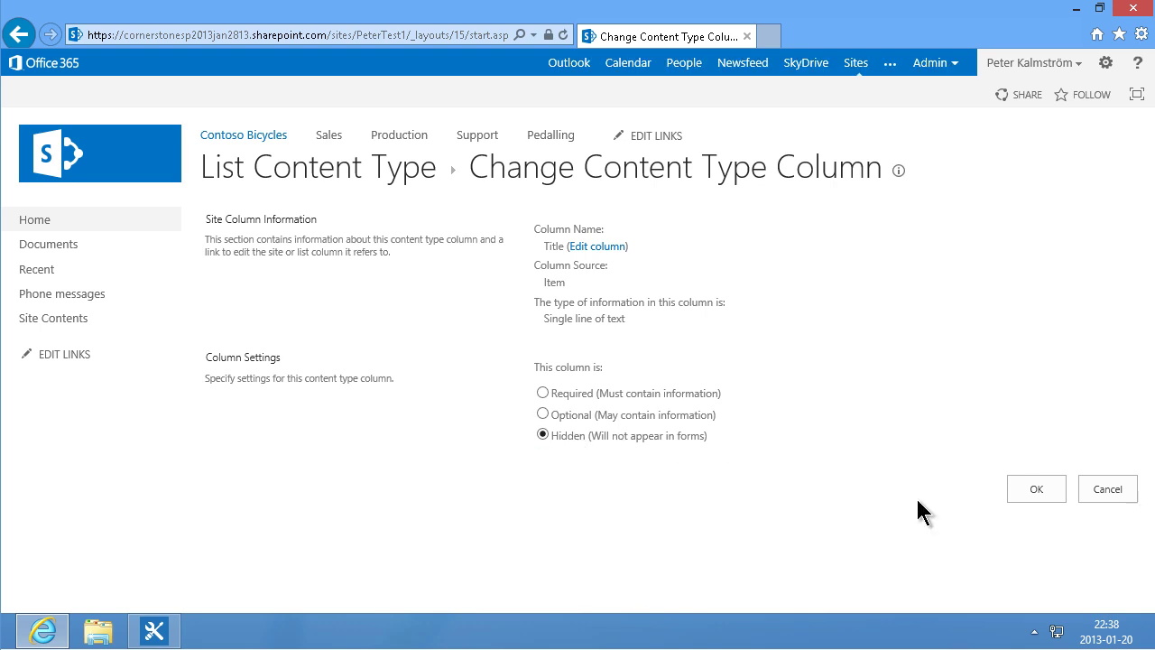
pyautogui.click(1043, 491)
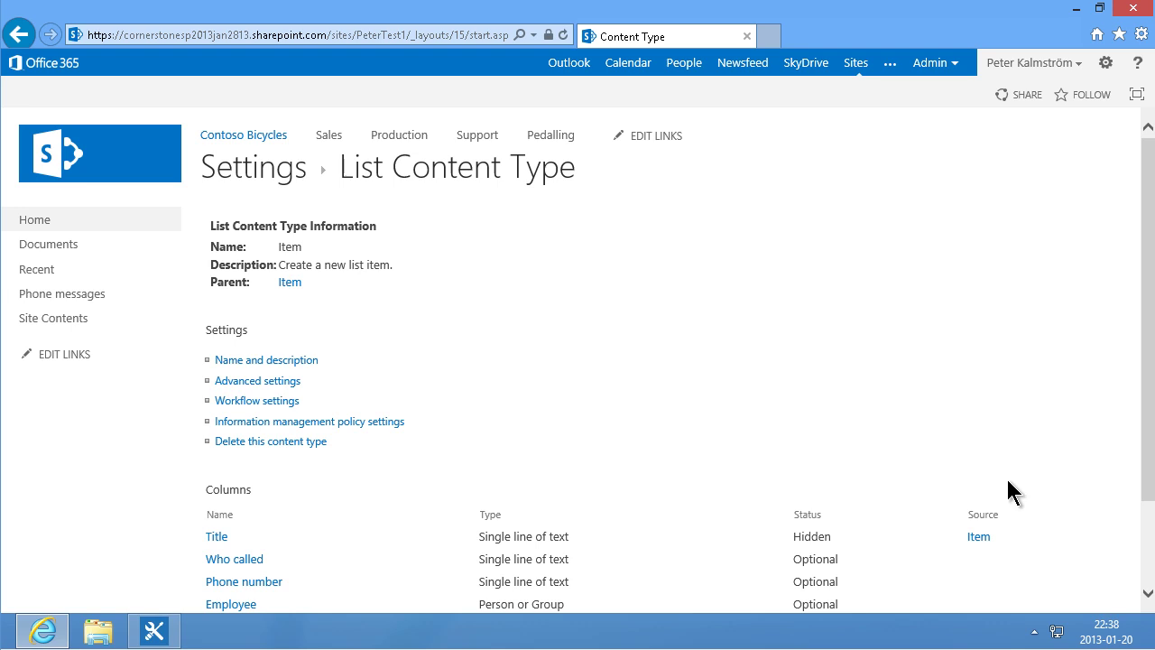
pyautogui.click(97, 300)
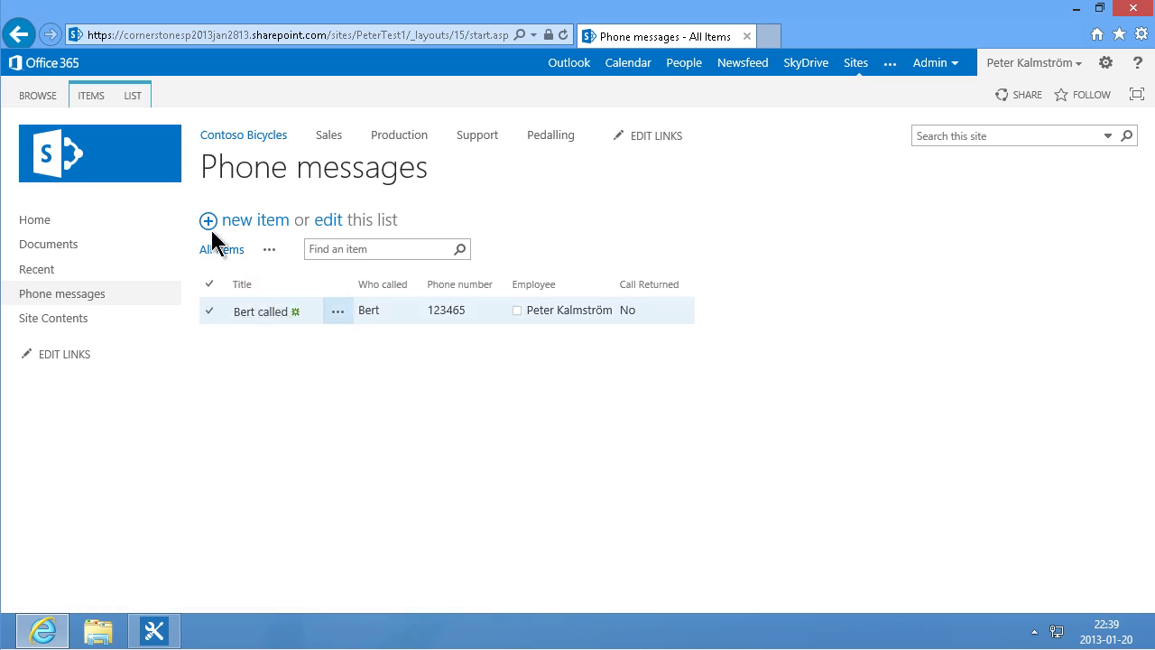
# Step: Remove Title from the All Items view and start a blank new phone message
pyautogui.click(133, 96)
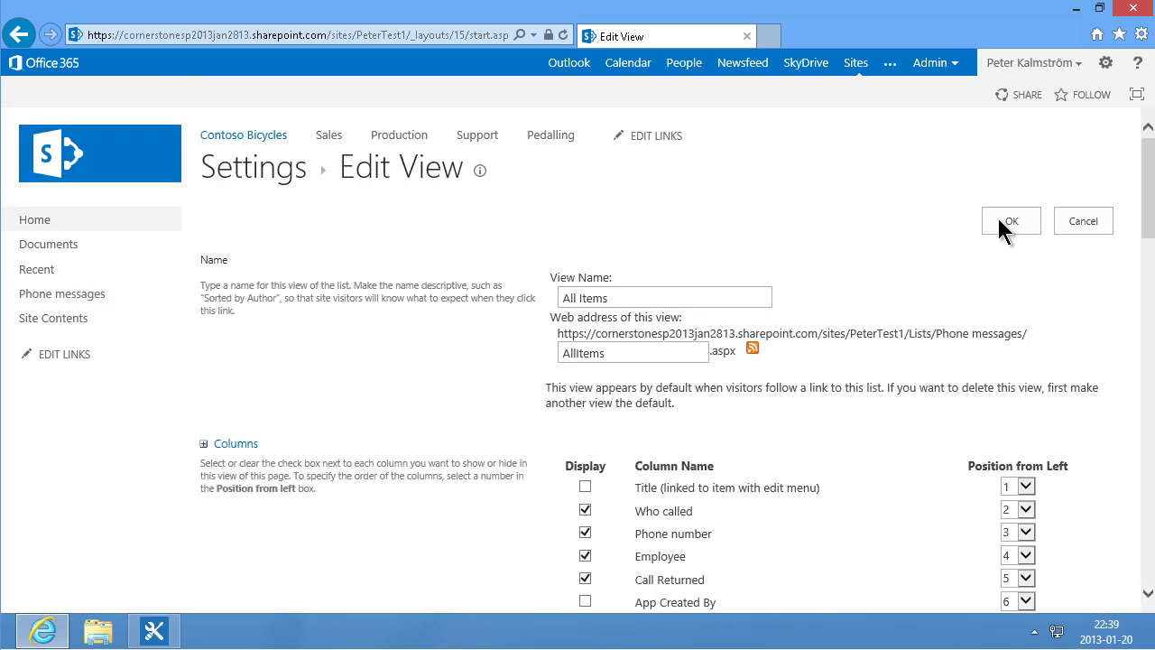
pyautogui.click(1002, 219)
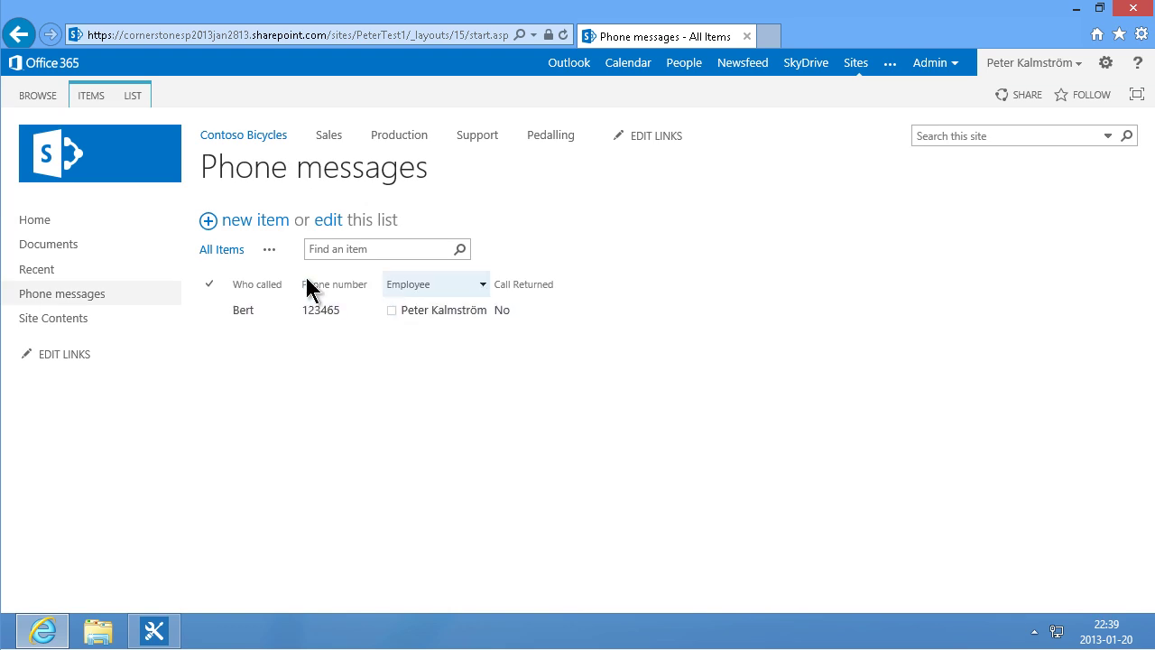
pyautogui.click(256, 224)
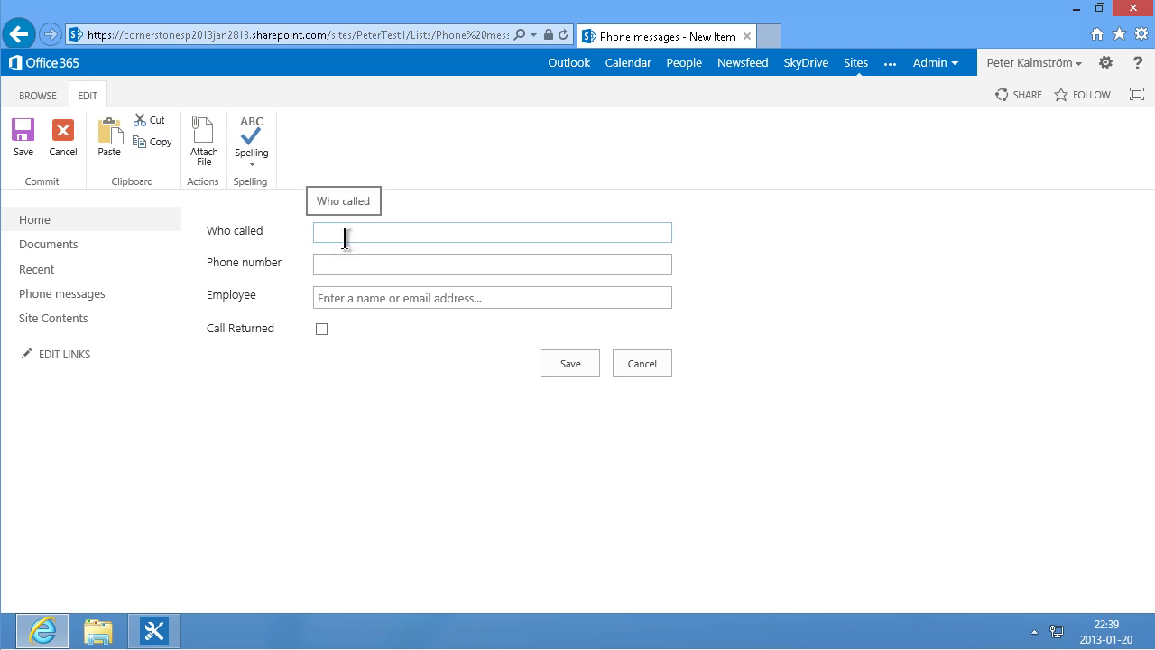
# Step: Save a second phone message with caller's name, phone number and a different employee
pyautogui.write('Adam')
pyautogui.press('Tab')
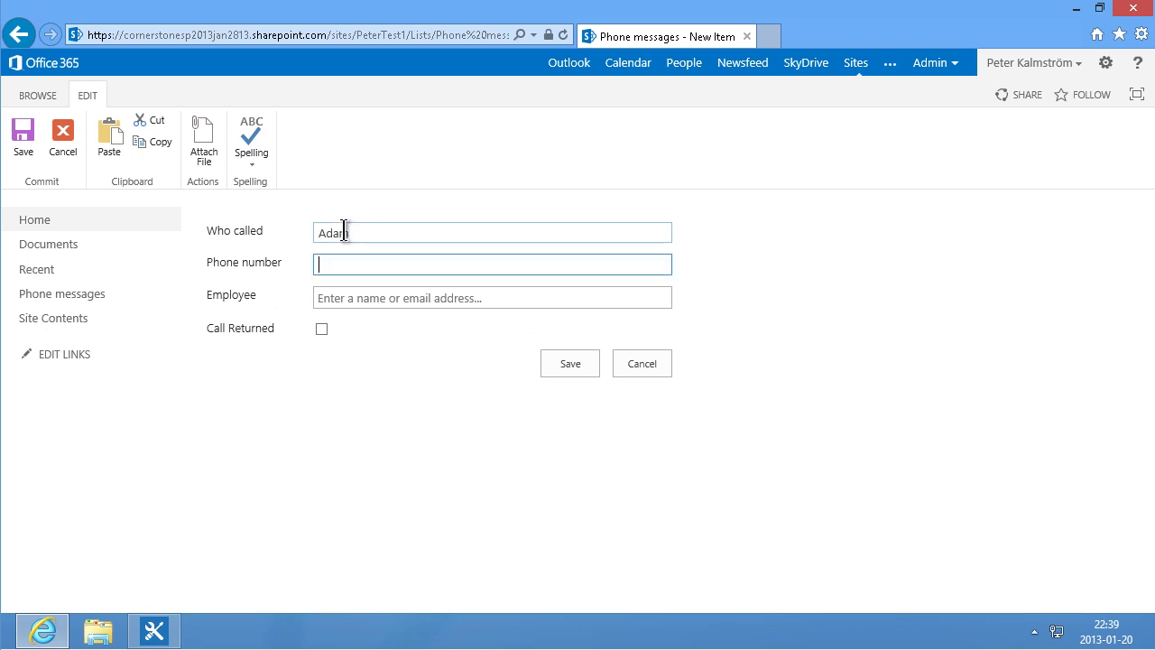
pyautogui.click(342, 300)
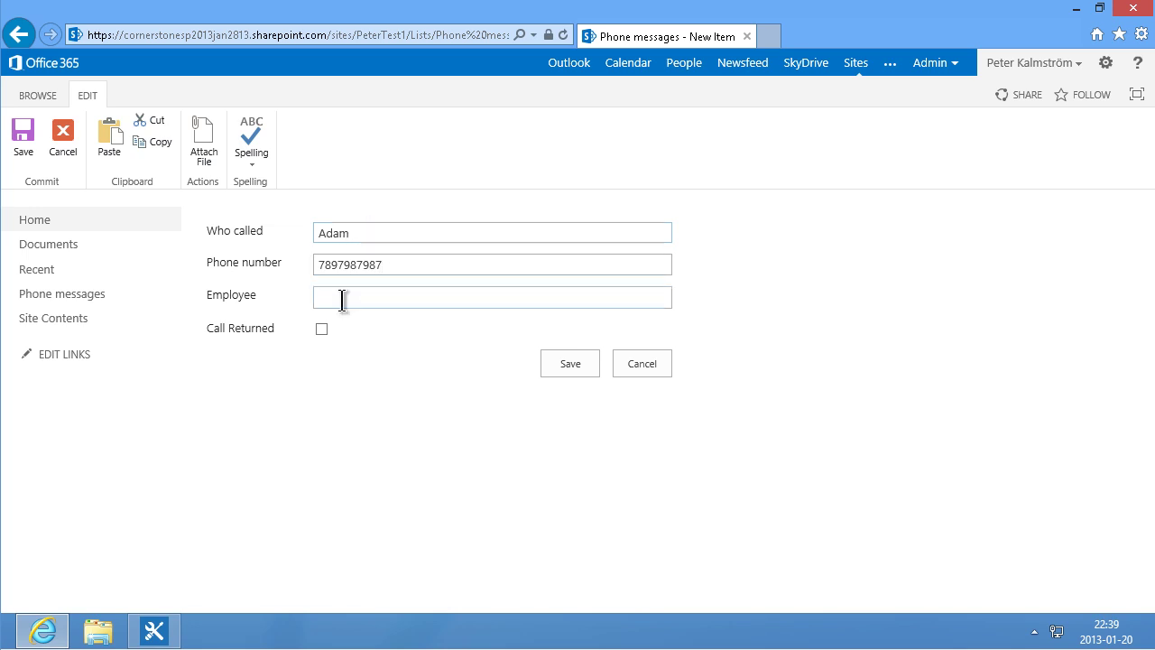
pyautogui.write('martin')
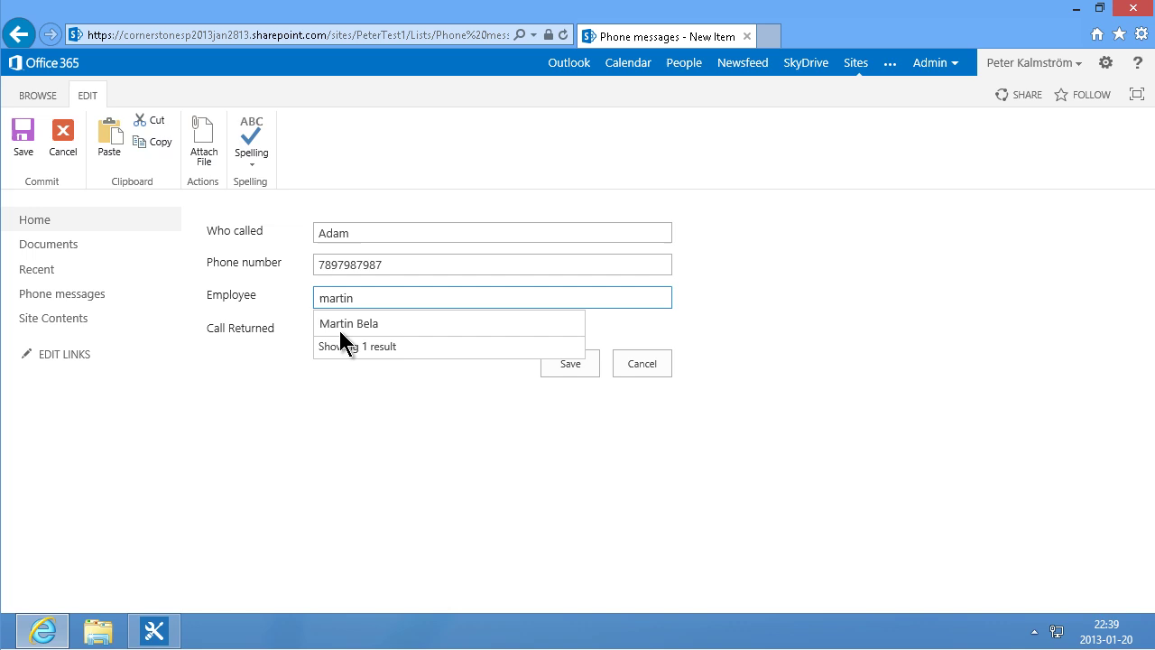
pyautogui.click(353, 327)
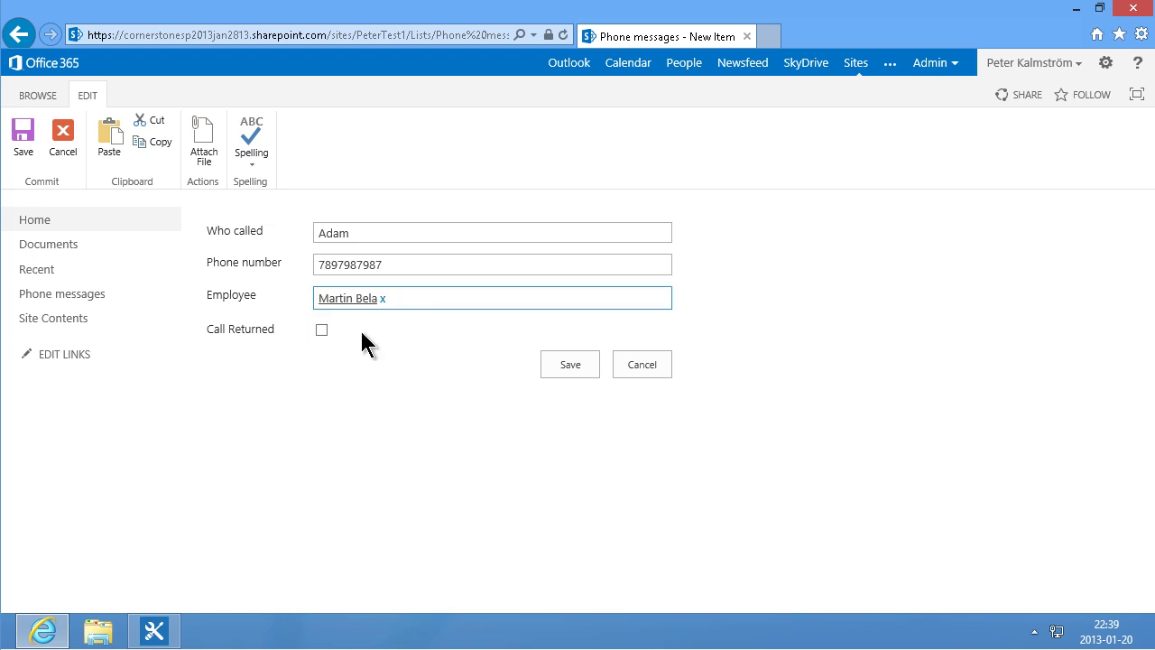
pyautogui.click(561, 365)
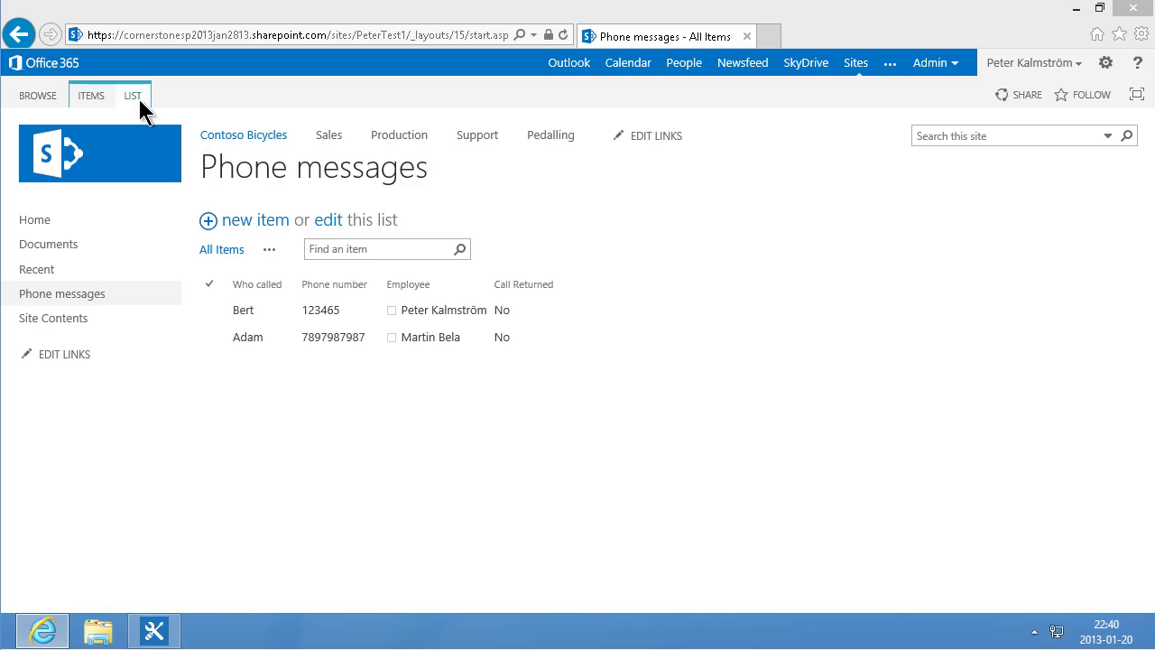
# Step: Start a new Standard View named 'Todays phone calls'
pyautogui.click(133, 95)
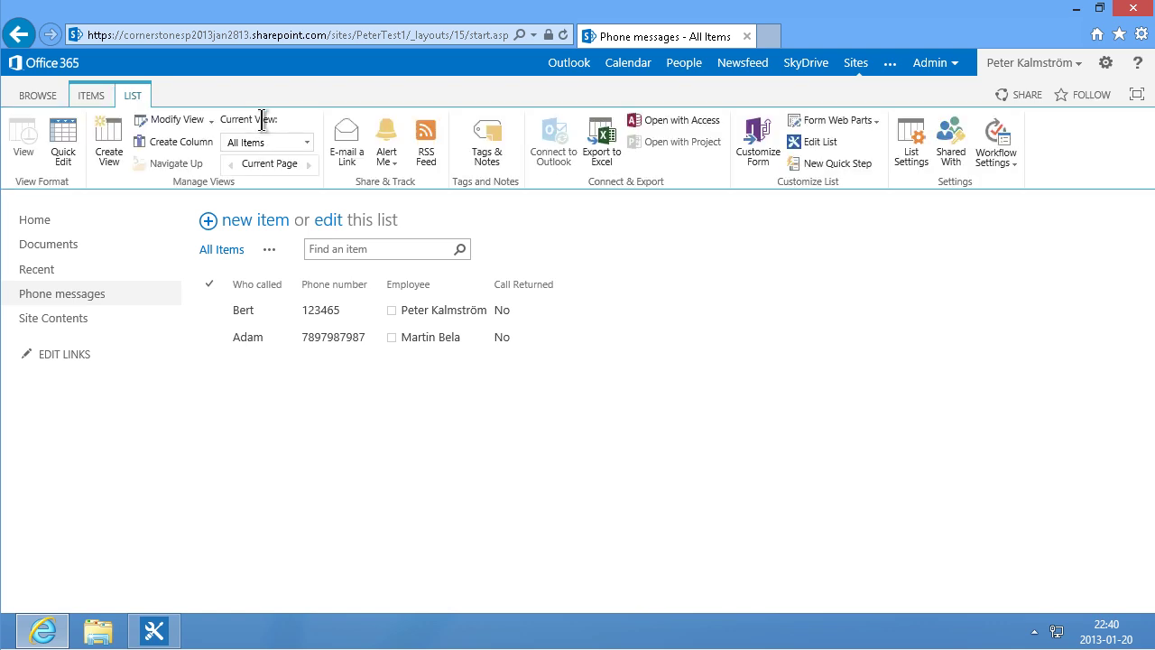
pyautogui.click(112, 146)
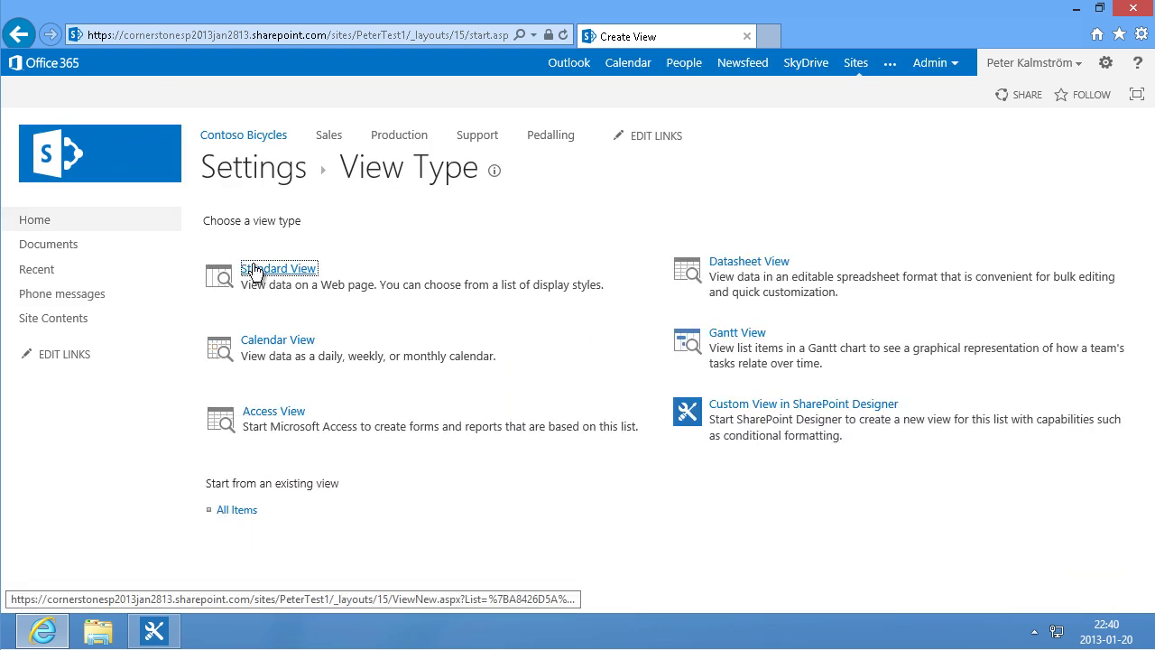
pyautogui.click(254, 271)
pyautogui.write('To')
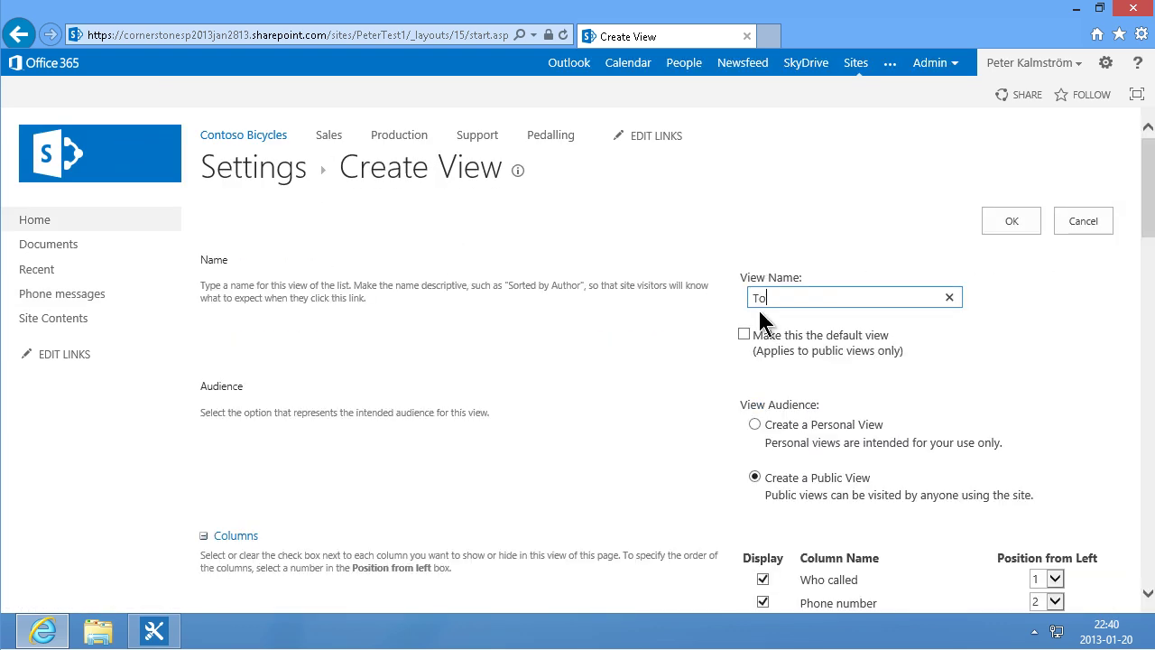
pyautogui.write('days phone')
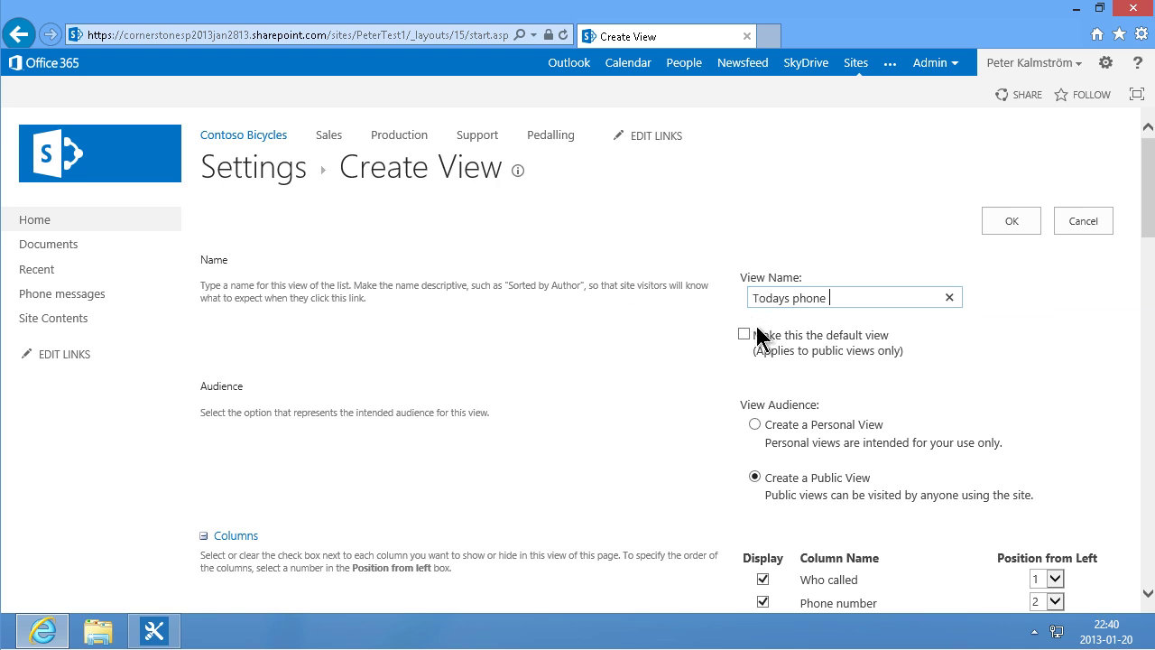
pyautogui.scroll(-10, 761, 335)
pyautogui.scroll(-5, 857, 415)
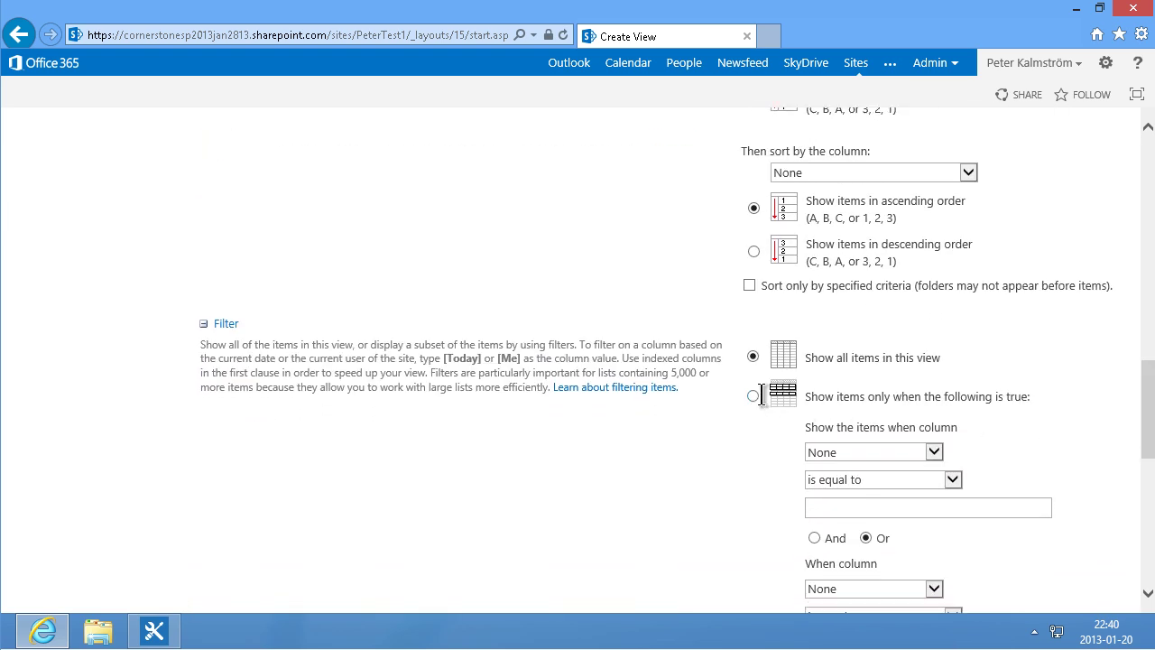
# Step: Filter the view to items whose Created equals [TODAY] and save it
pyautogui.click(754, 395)
pyautogui.click(934, 452)
pyautogui.click(860, 438)
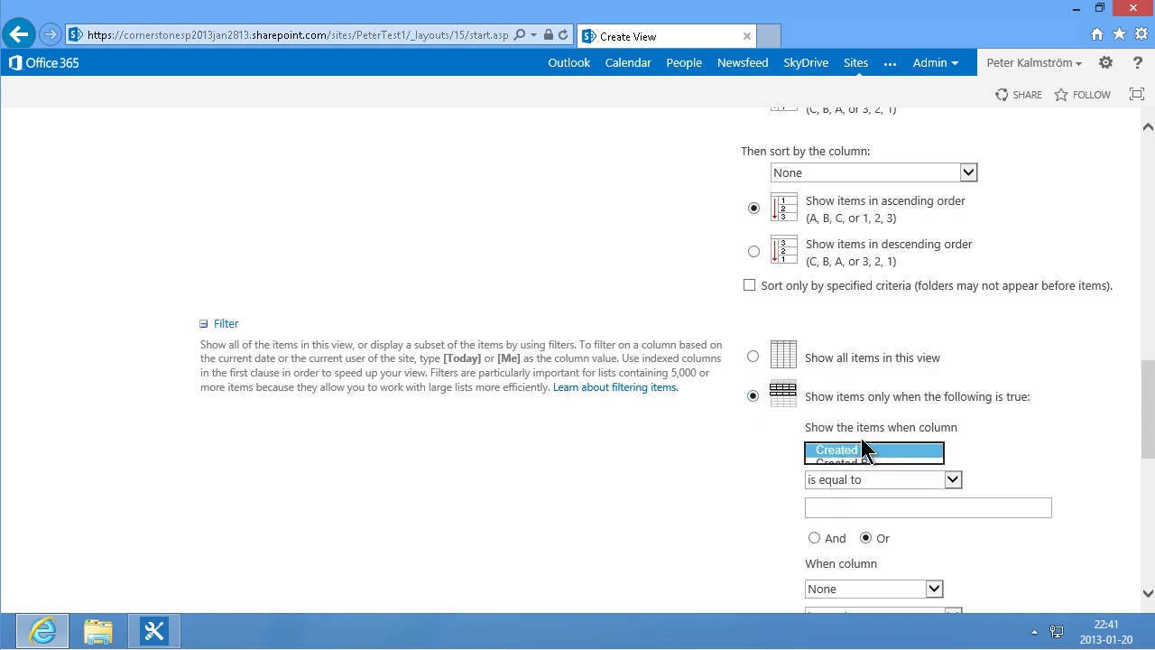
pyautogui.click(856, 505)
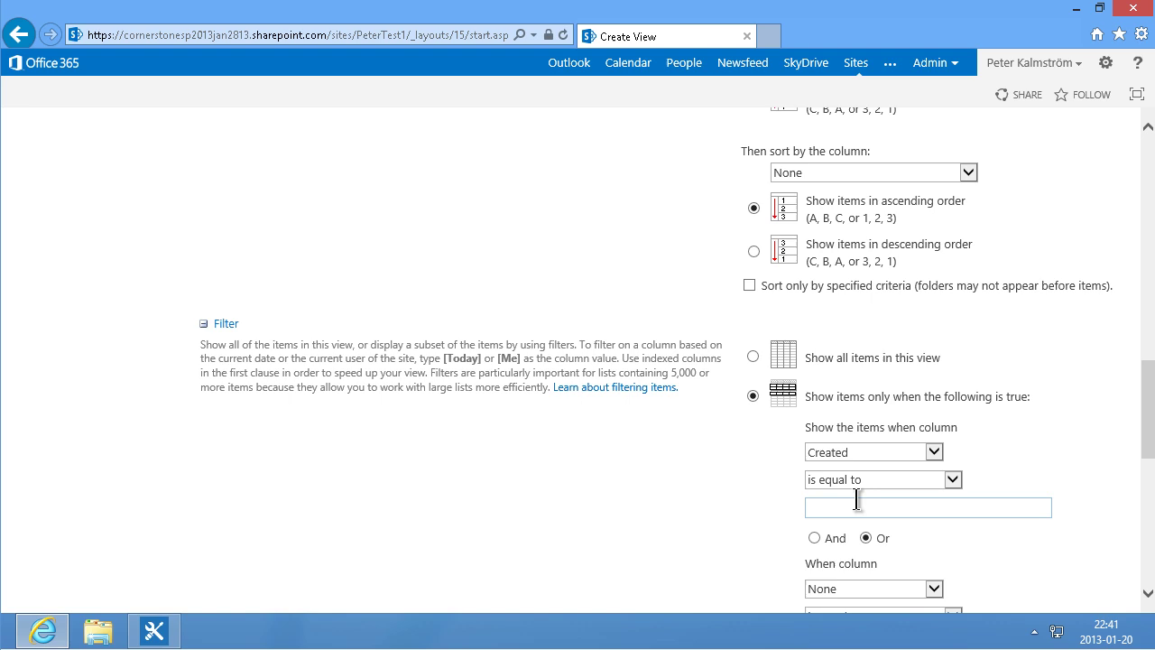
pyautogui.write('[TODAY')
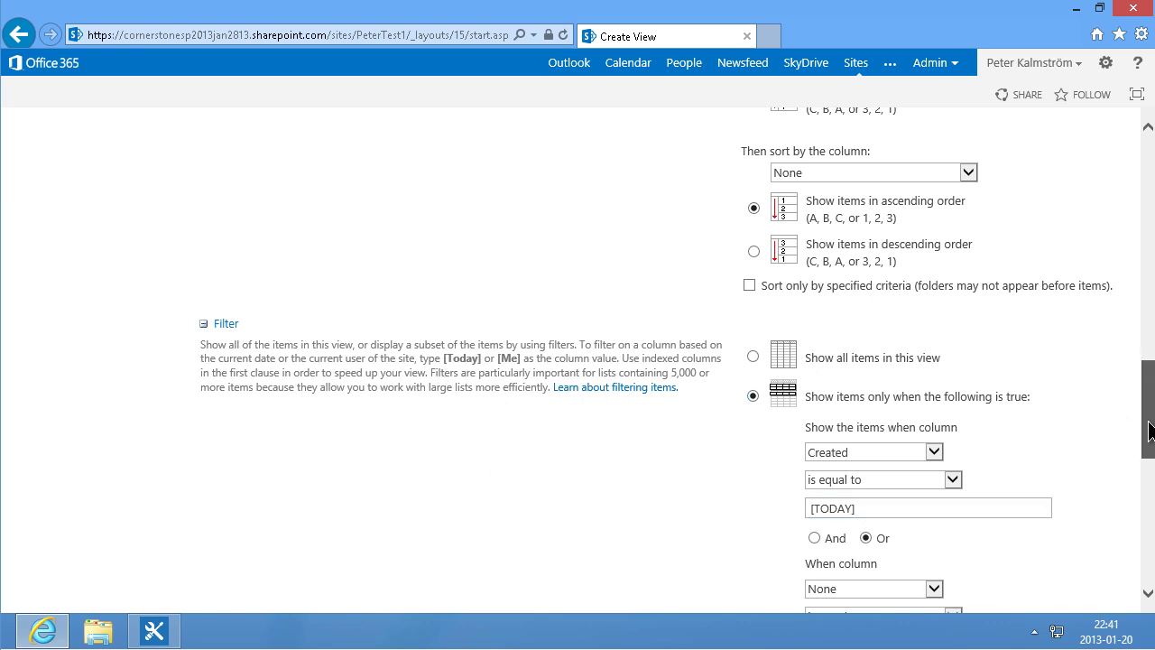
pyautogui.moveTo(1145, 422); pyautogui.dragTo(1150, 578)
pyautogui.click(1014, 515)
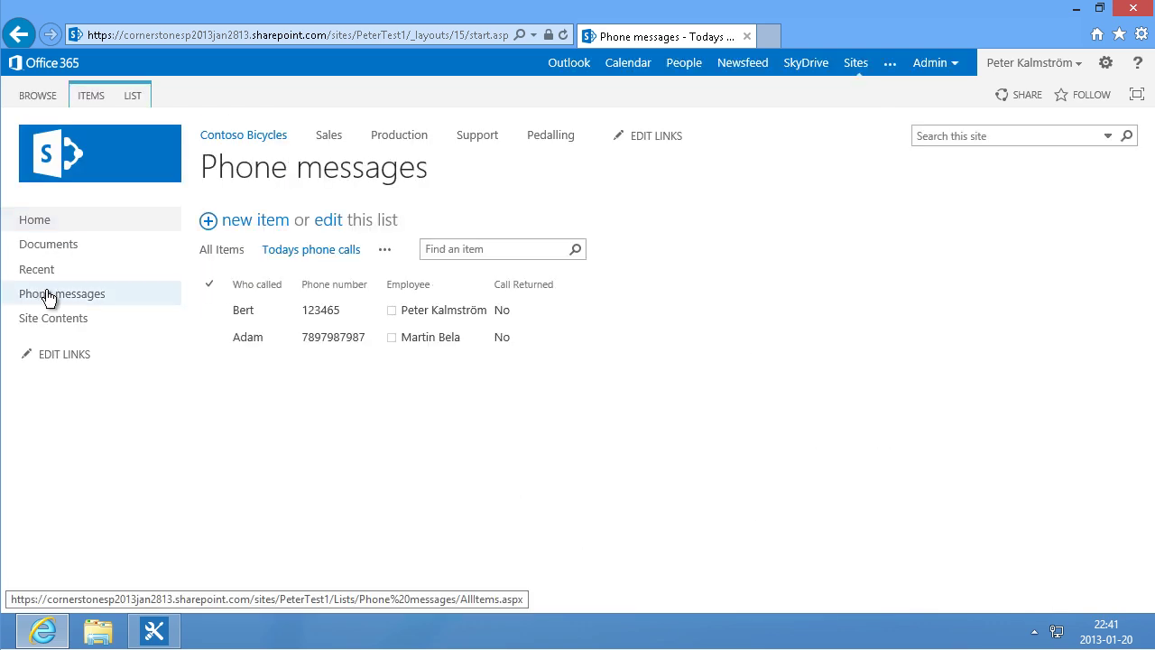
# Step: Switch the Phone messages list from All Items to the Todays phone calls view
pyautogui.click(49, 297)
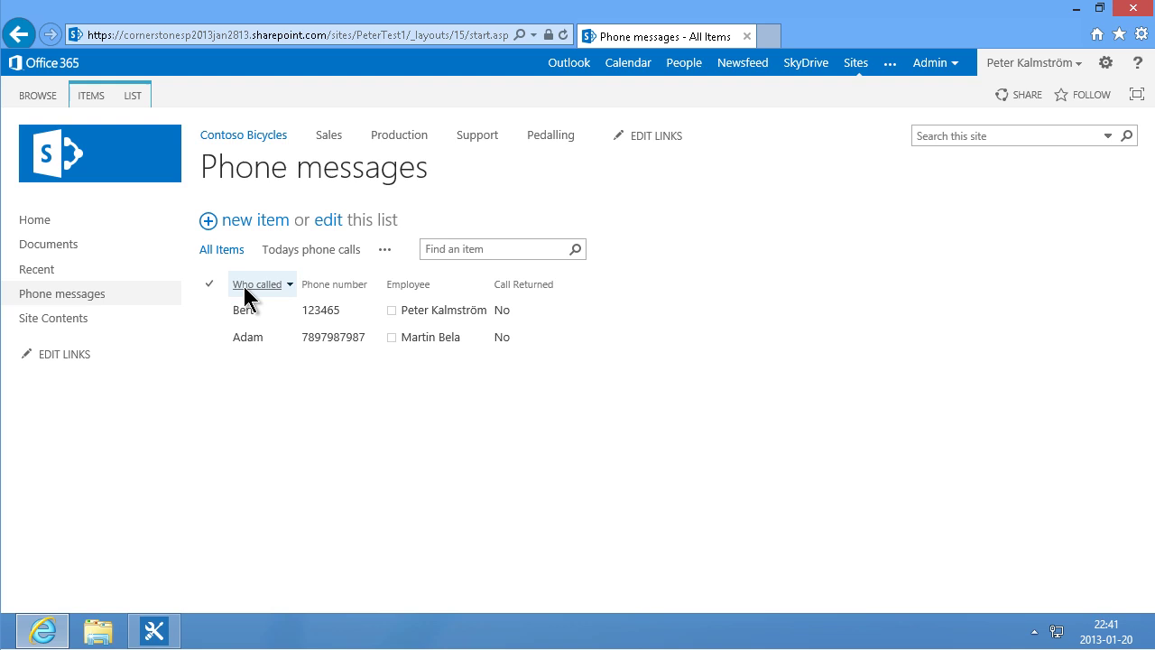
pyautogui.click(138, 92)
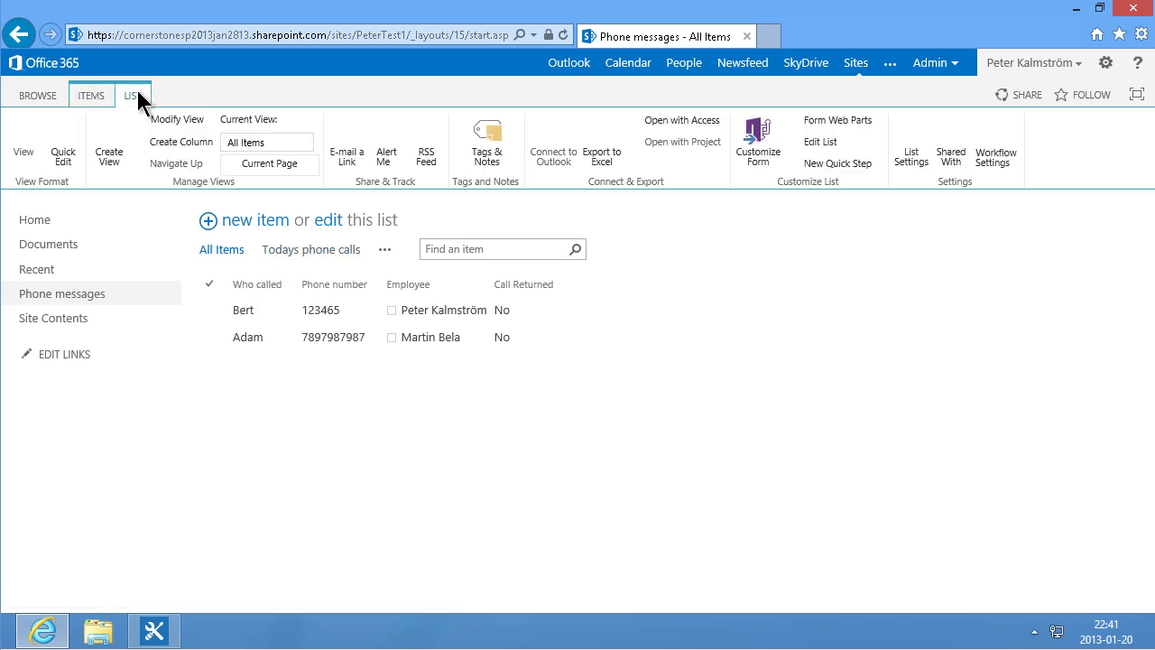
pyautogui.click(307, 144)
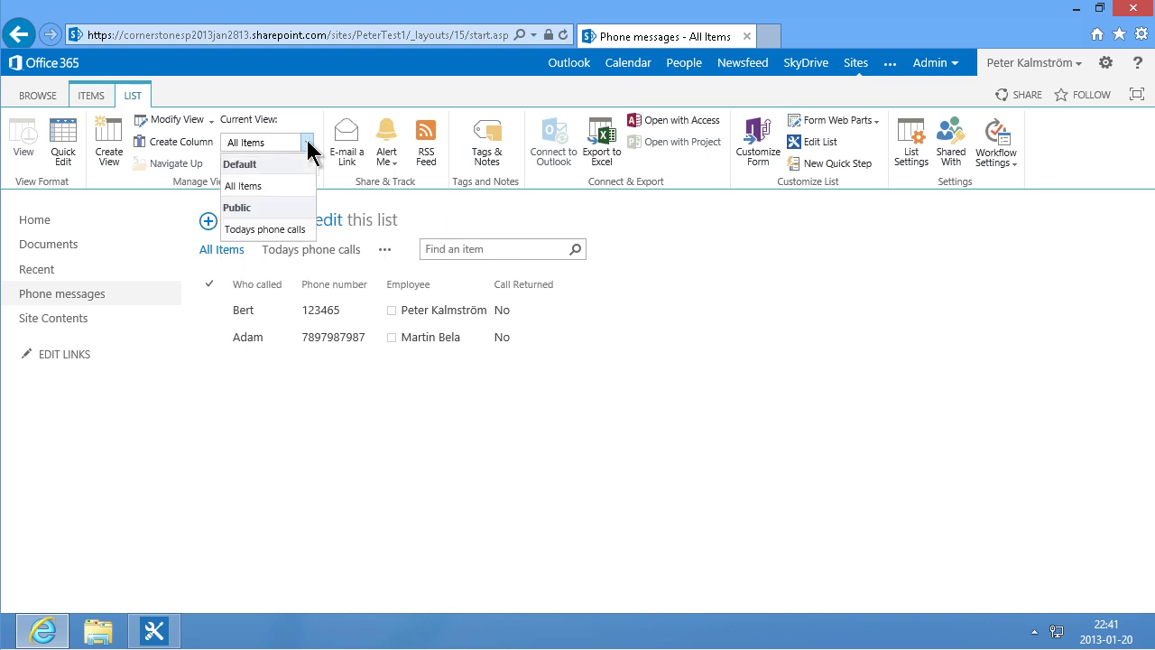
pyautogui.click(263, 229)
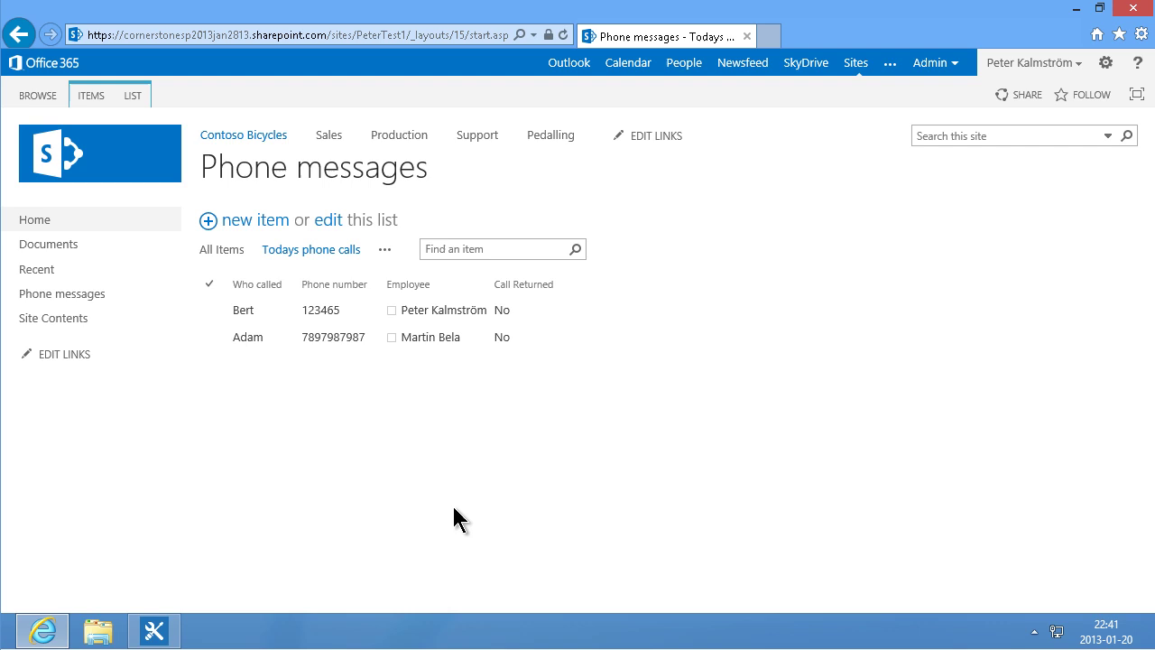
pyautogui.click(143, 92)
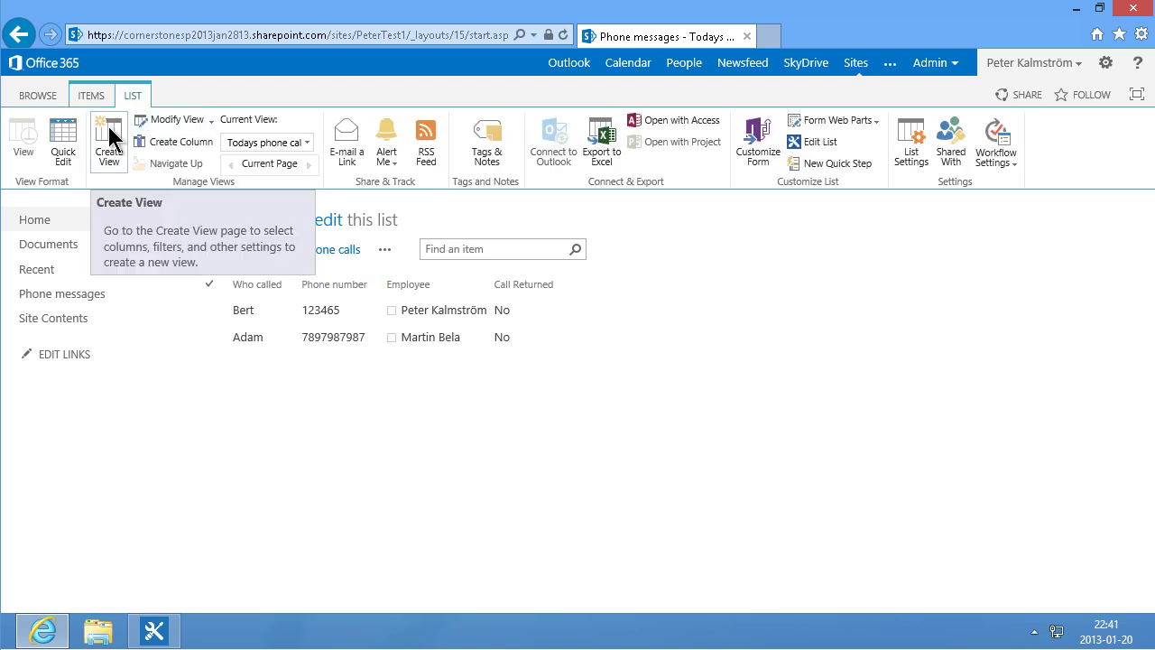
# Step: Start a new Standard View of Phone messages named 'Un-returned'
pyautogui.click(108, 128)
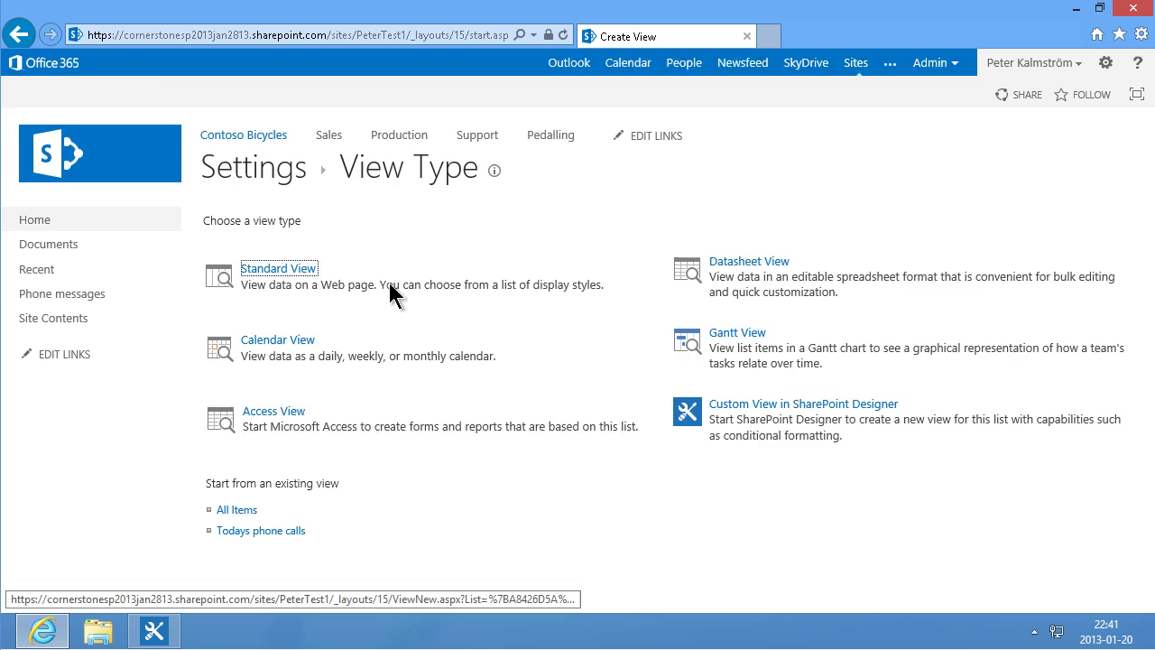
pyautogui.click(301, 271)
pyautogui.write('Un-')
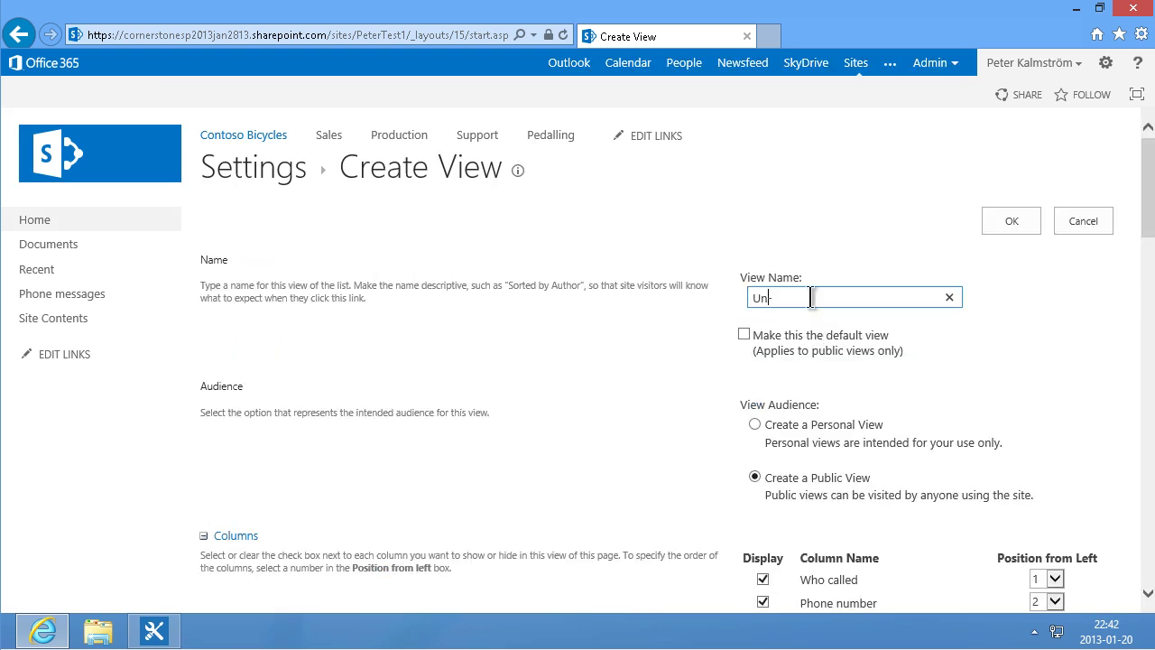
pyautogui.write('returned')
pyautogui.click(1150, 388)
pyautogui.moveTo(1150, 389); pyautogui.dragTo(1150, 443)
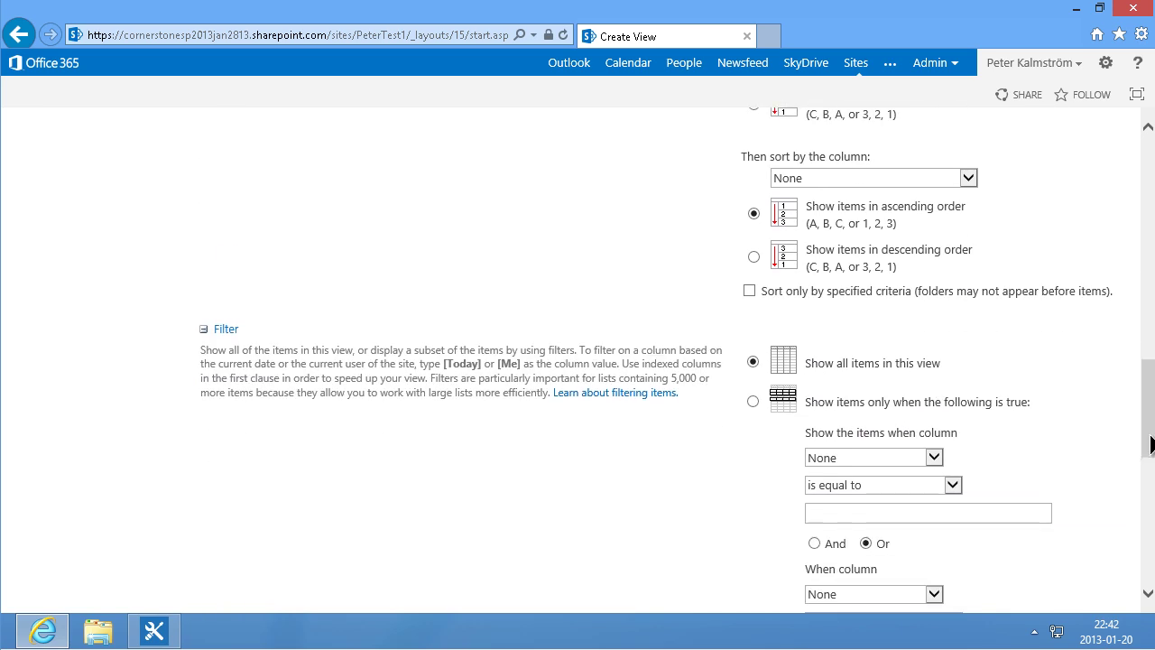
# Step: Filter the view to Call Returned is not equal to 'yes' and save it
pyautogui.click(857, 456)
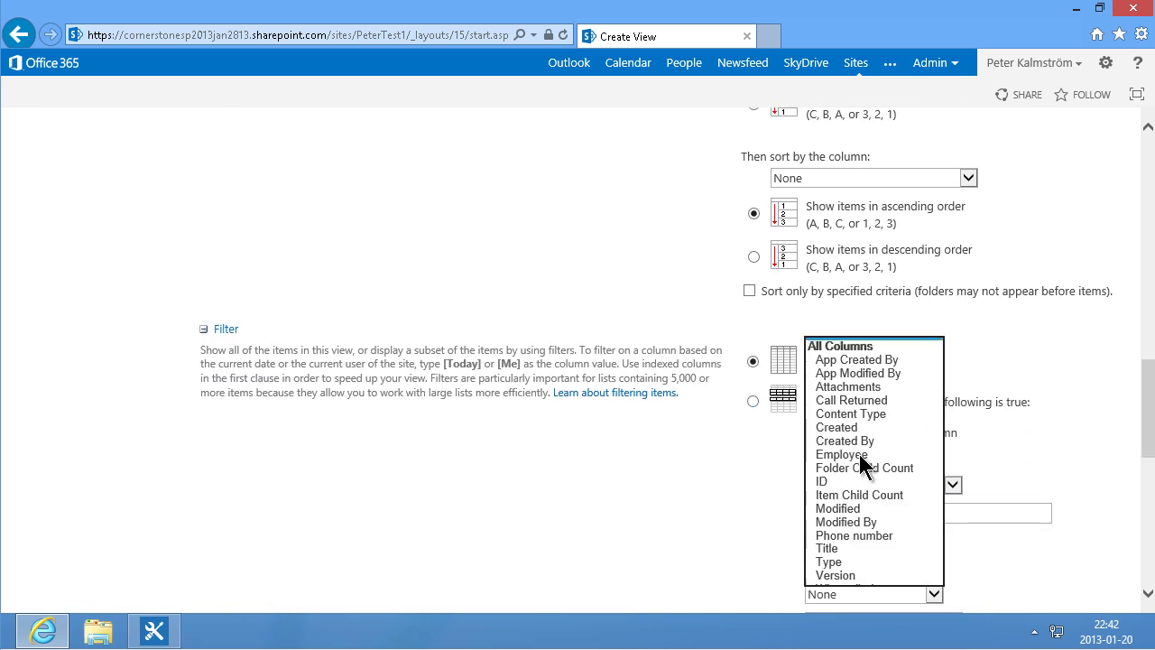
pyautogui.click(832, 399)
pyautogui.click(950, 486)
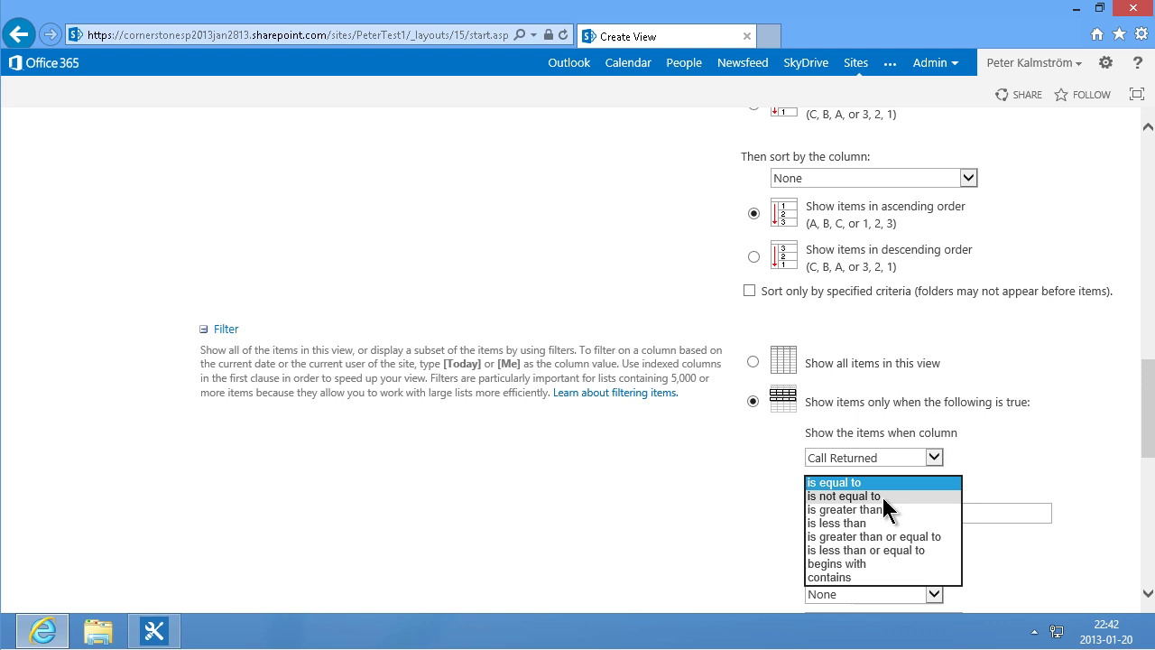
pyautogui.click(879, 494)
pyautogui.click(865, 511)
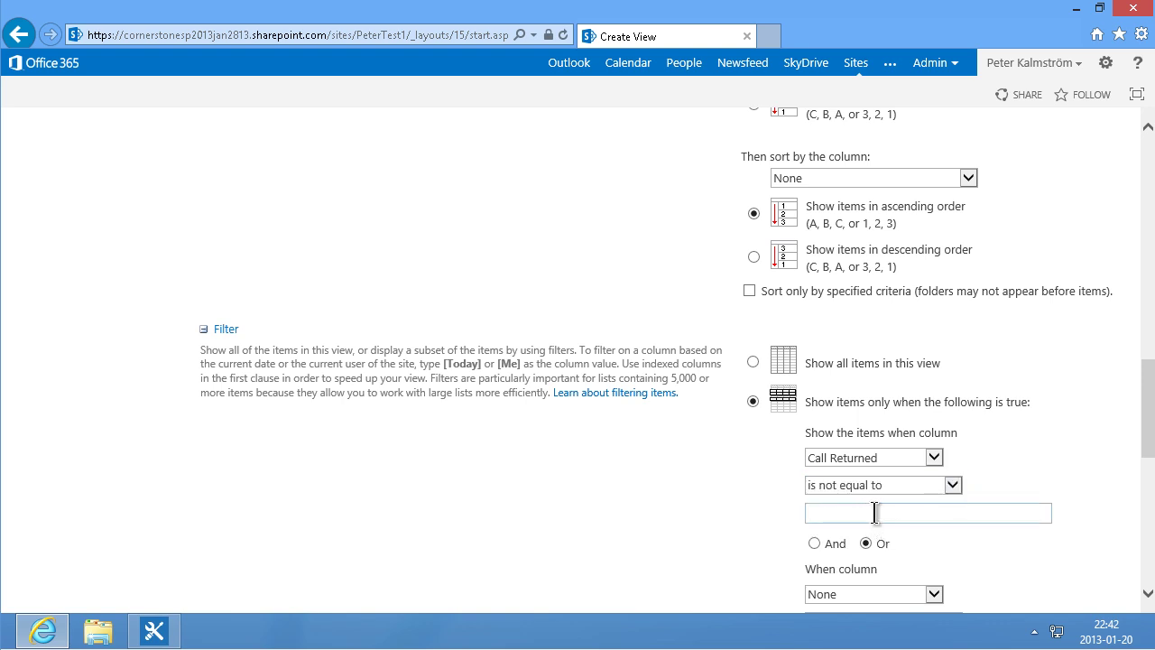
pyautogui.write('yes')
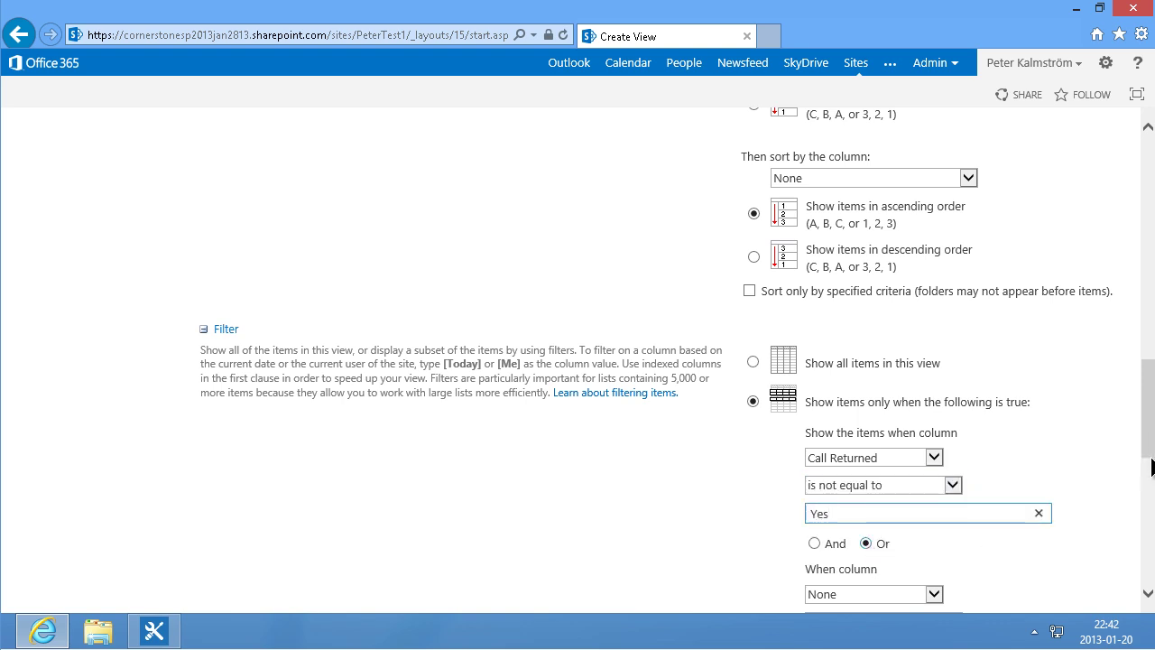
pyautogui.scroll(-10, 1021, 513)
pyautogui.click(1012, 514)
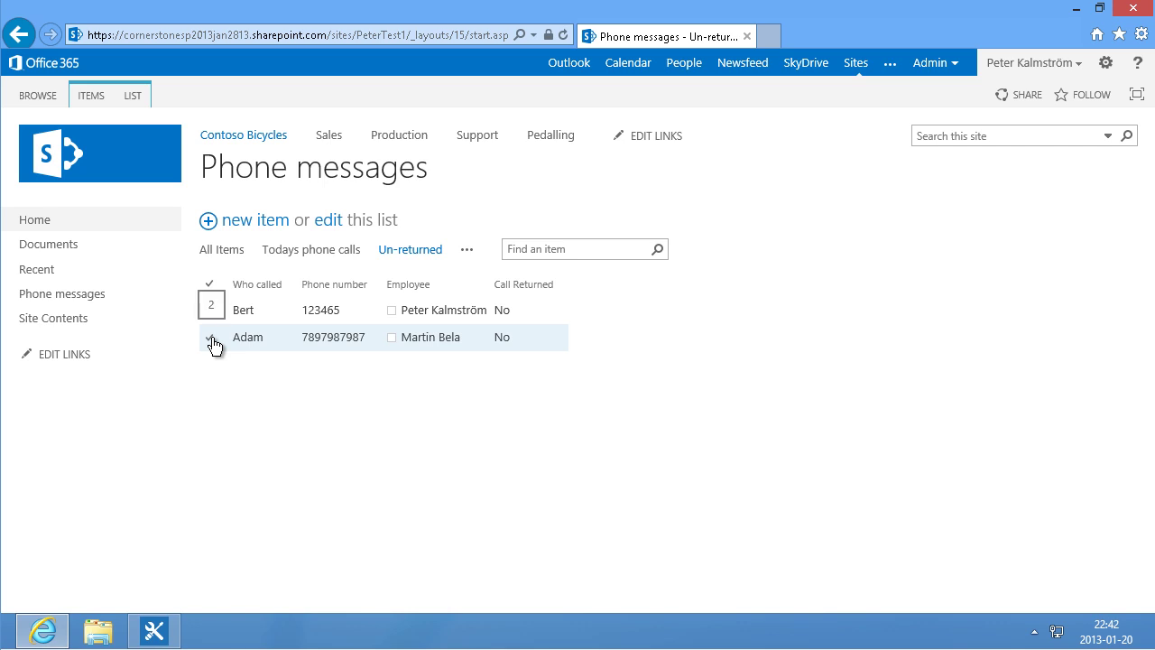
# Step: In quick edit, set the second call's Call Returned to Yes
pyautogui.moveTo(315, 220); pyautogui.dragTo(331, 220)
pyautogui.click(332, 220)
pyautogui.click(573, 340)
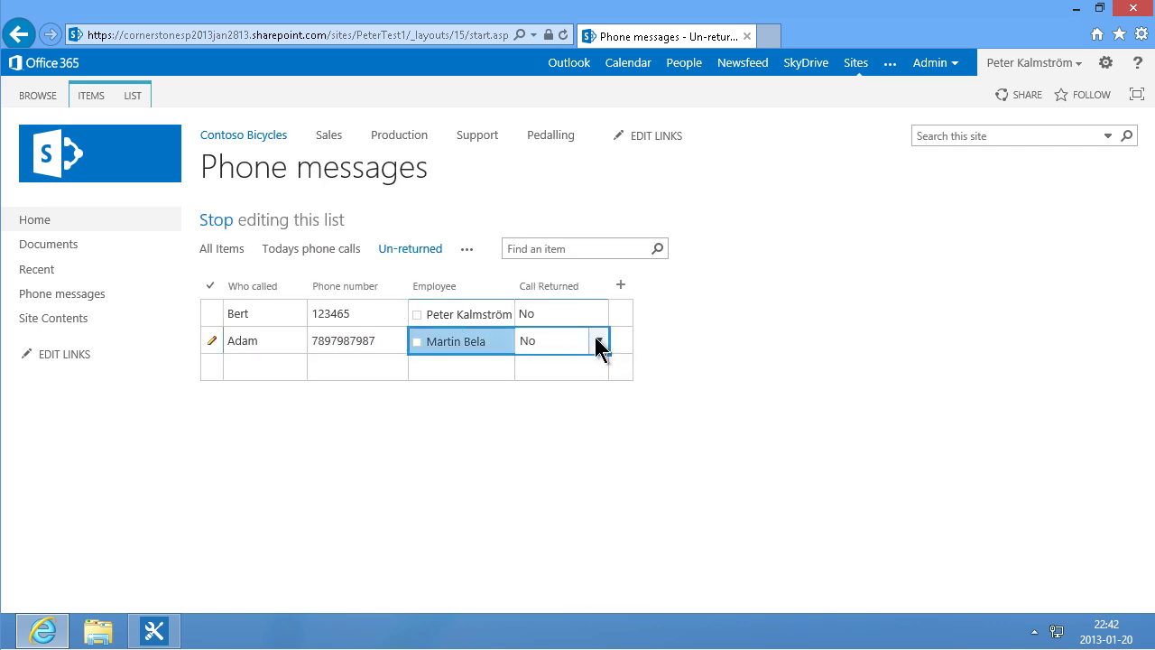
pyautogui.click(598, 343)
pyautogui.click(532, 389)
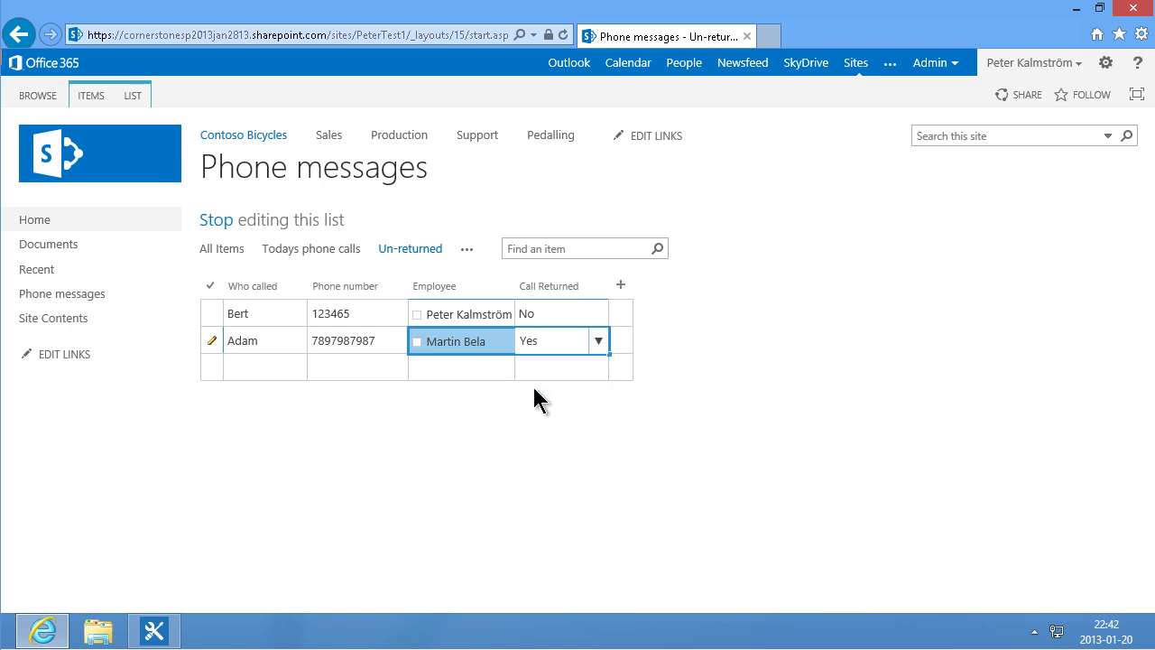
pyautogui.click(480, 366)
# Step: Check the Un-returned, Todays phone calls and All Items views, ending on Un-returned
pyautogui.click(427, 257)
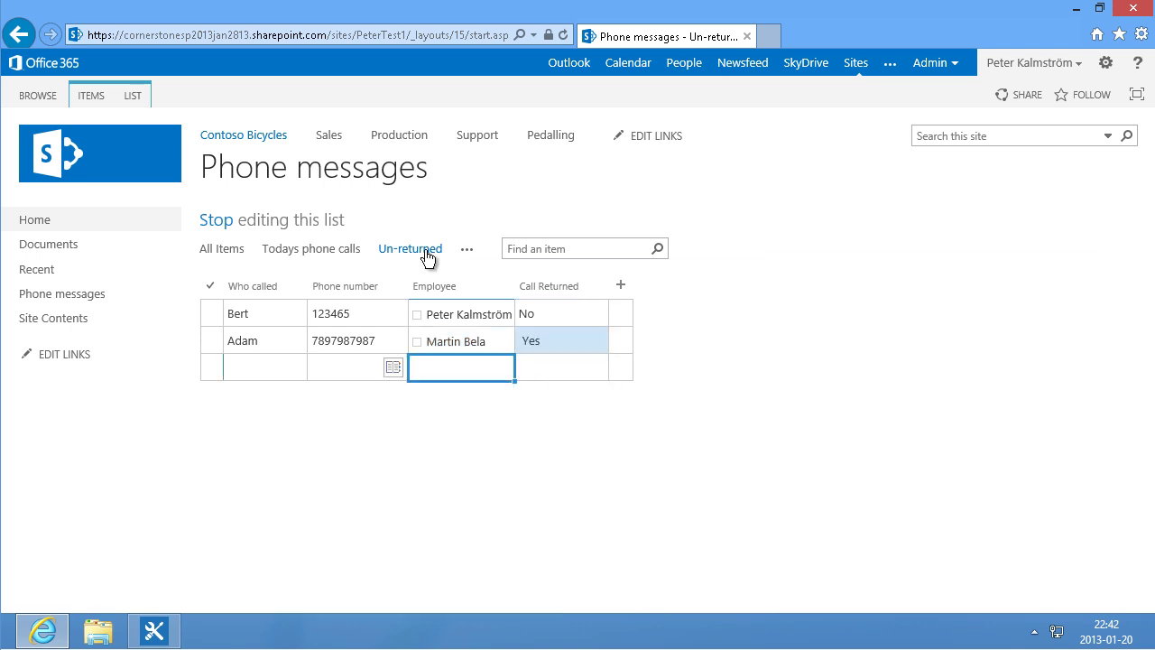
pyautogui.click(339, 261)
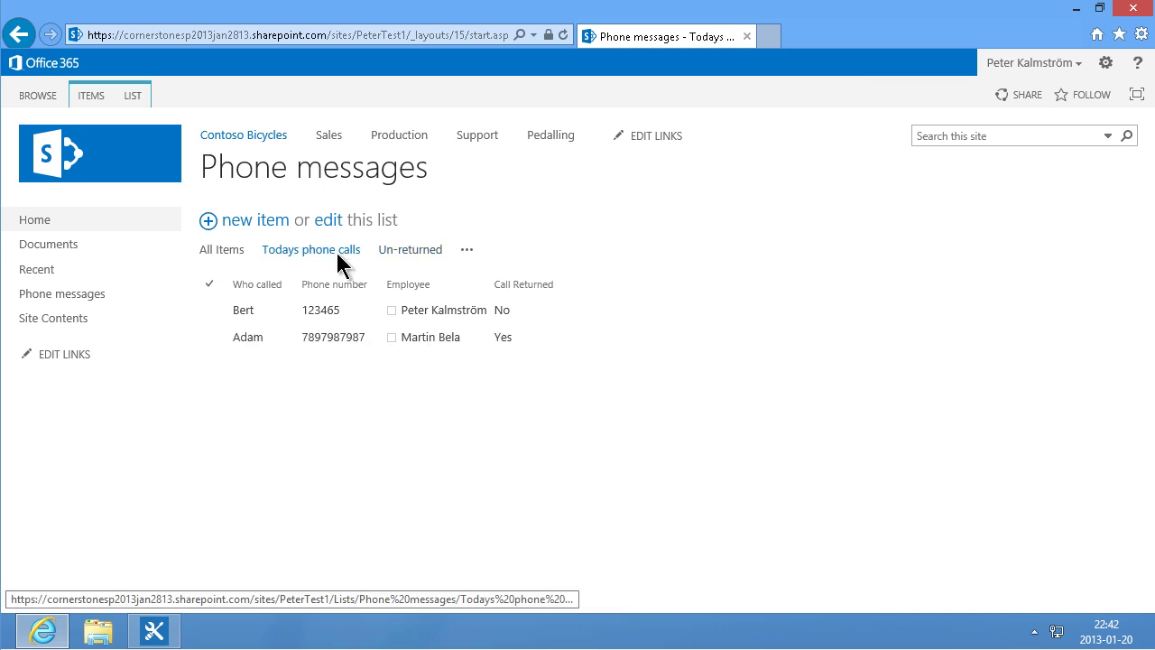
pyautogui.click(233, 260)
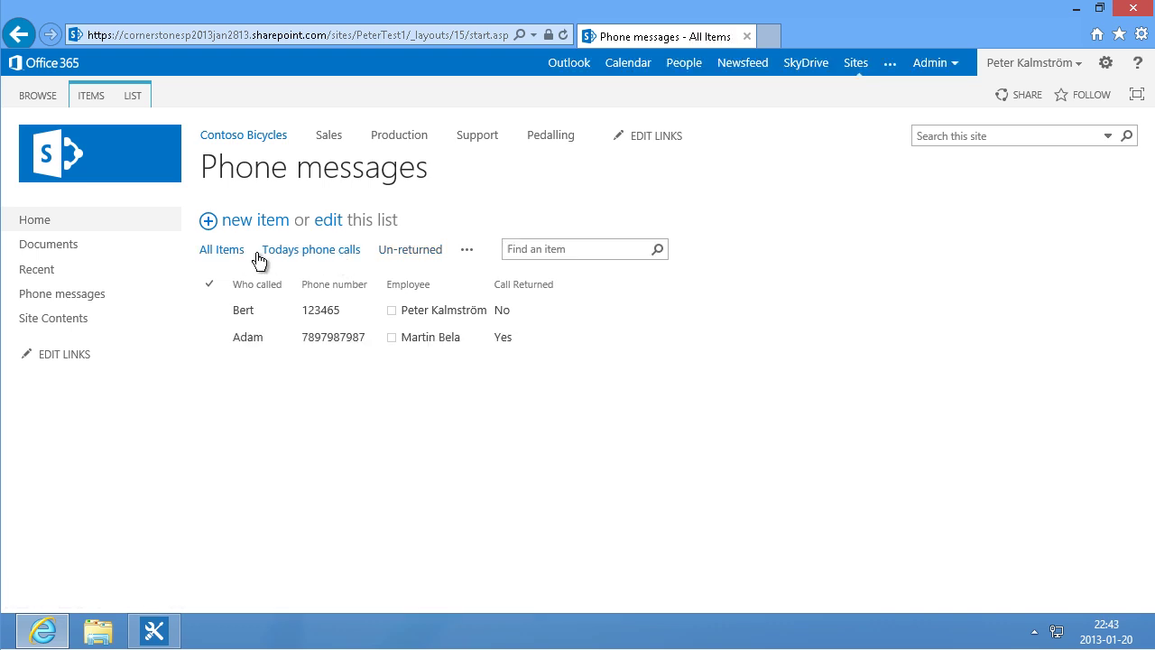
pyautogui.click(428, 254)
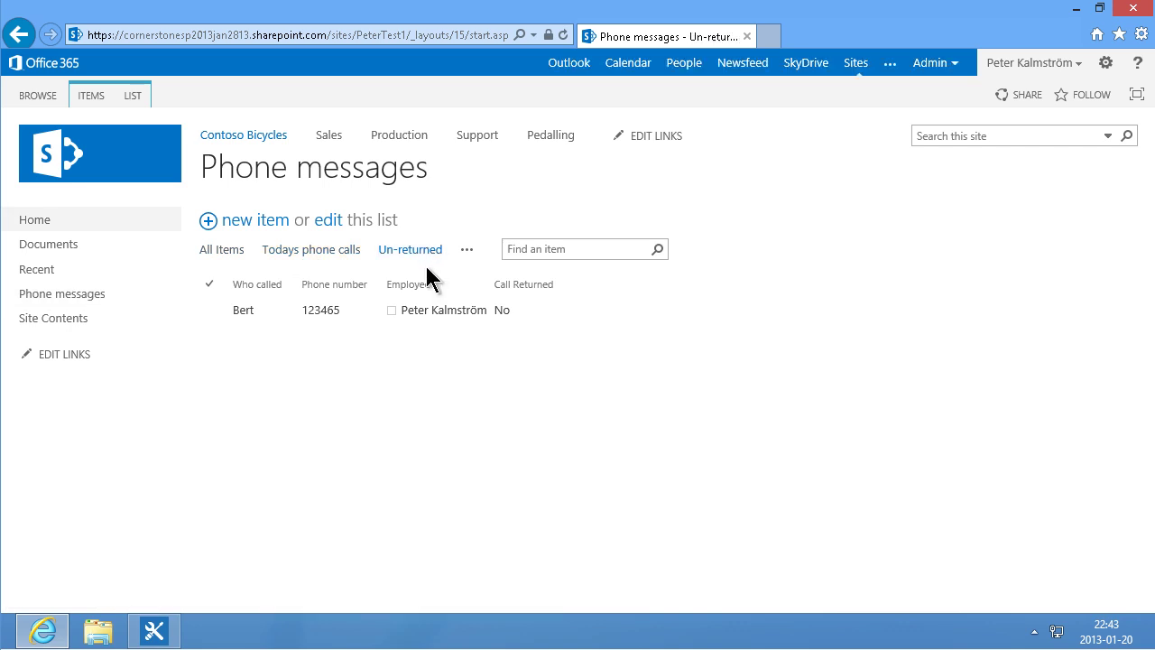
# Step: Go to the Contoso Bicycles home page, remove the getting-started tiles, and edit the page
pyautogui.click(43, 225)
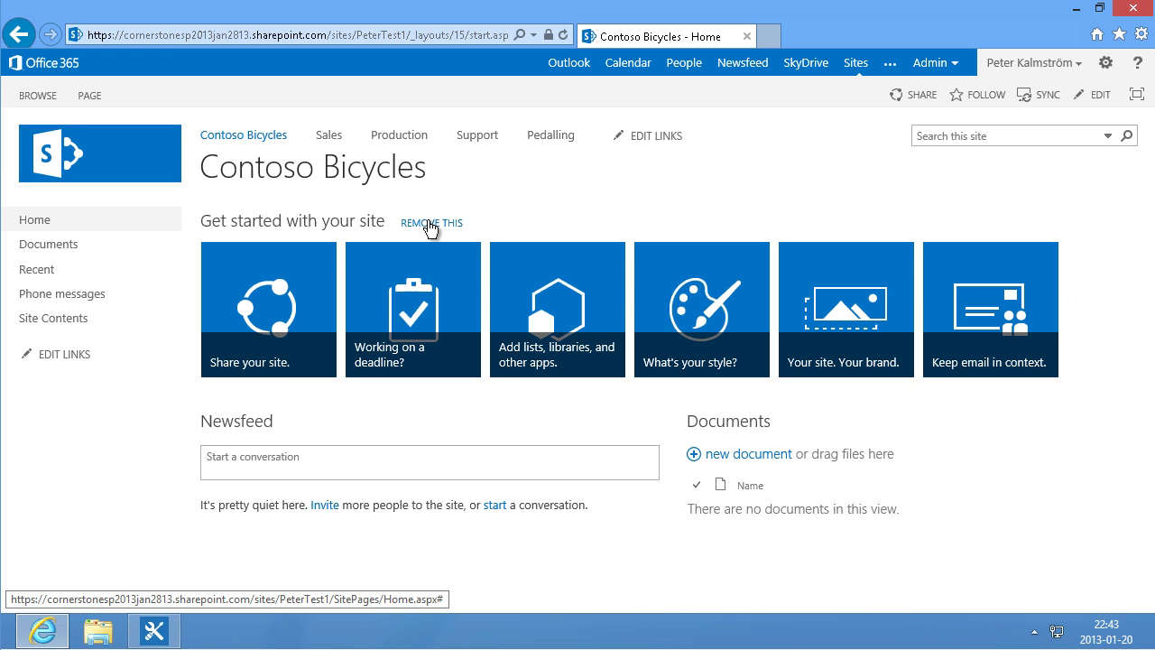
pyautogui.click(430, 223)
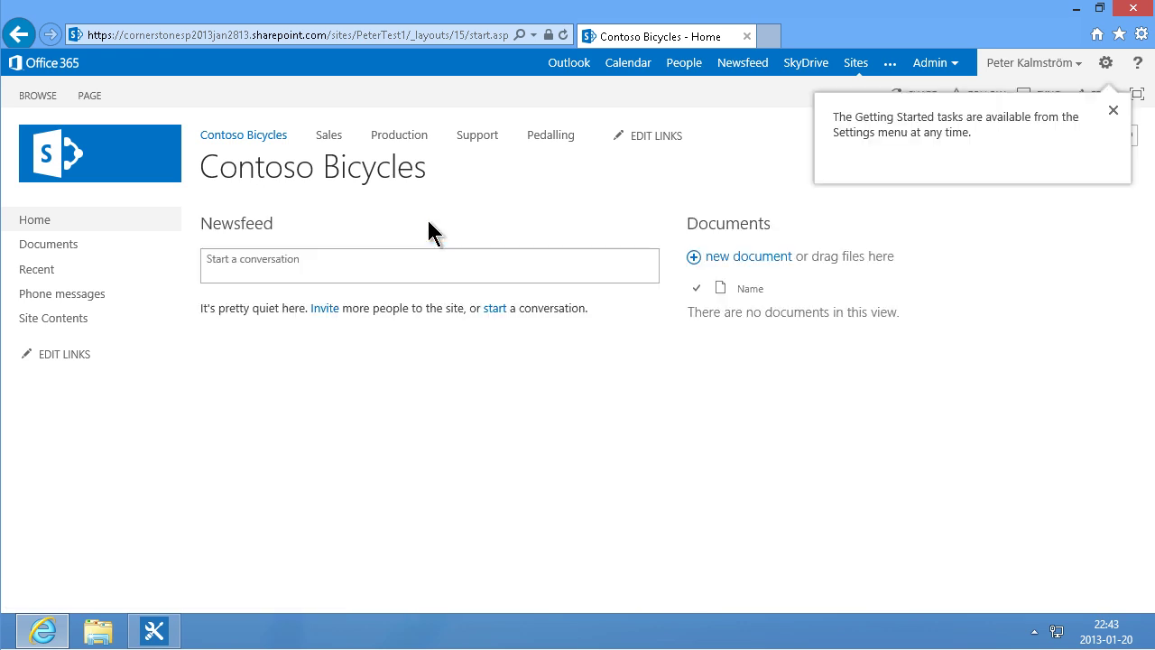
pyautogui.click(86, 99)
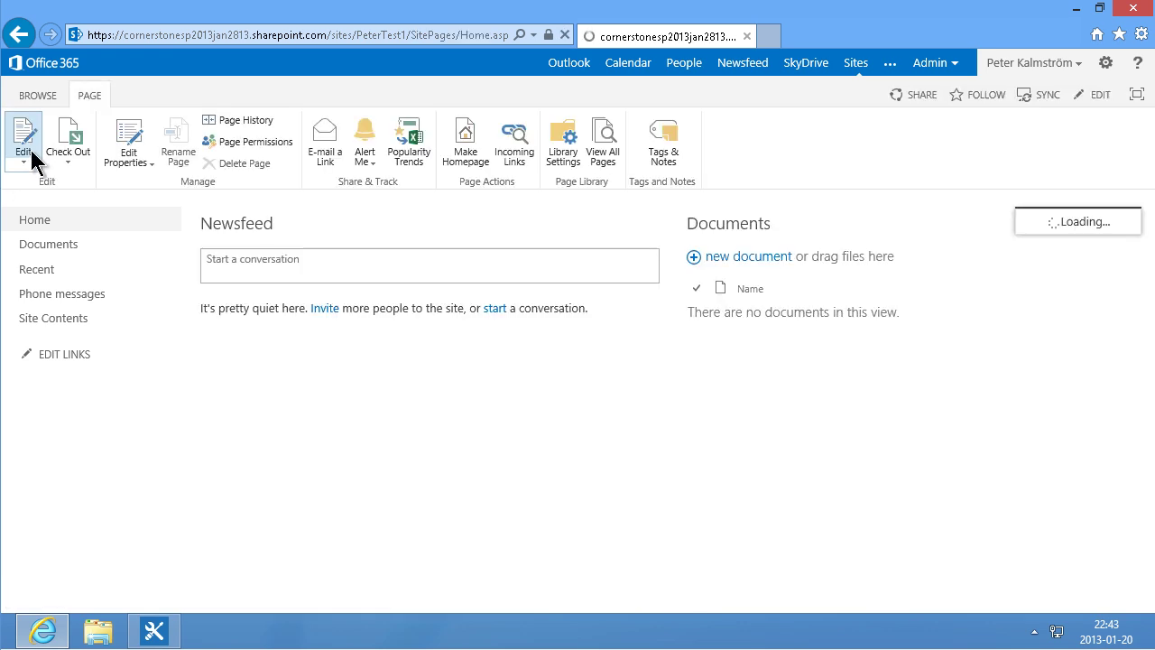
pyautogui.click(30, 150)
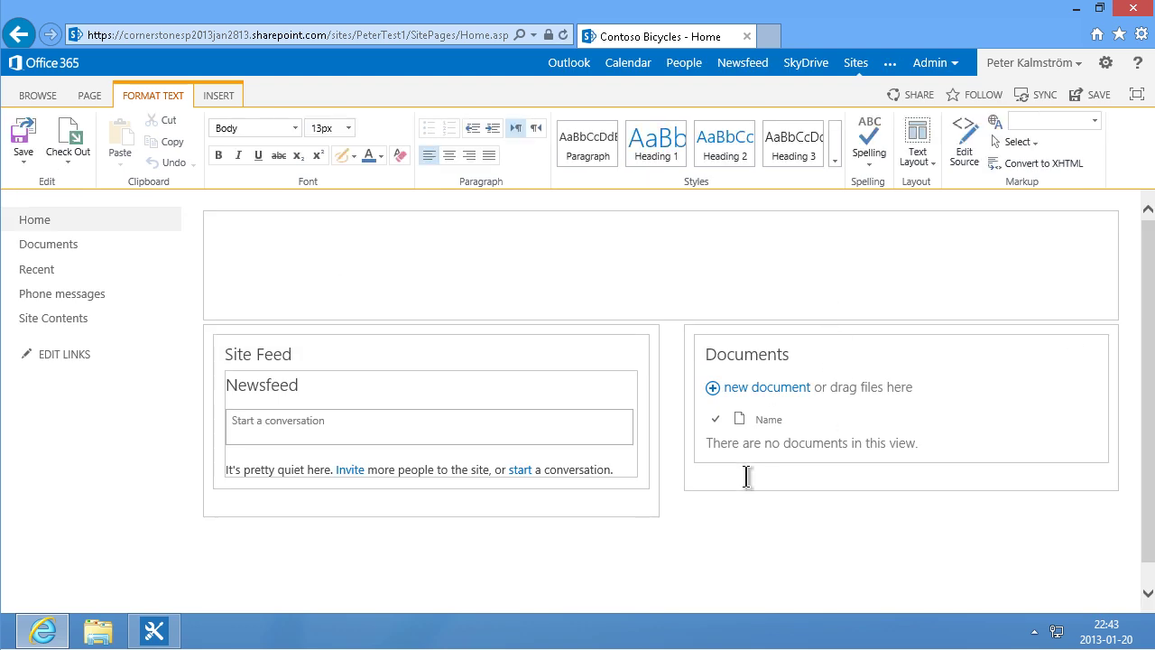
# Step: Insert an empty line above the Documents web part on the home page
pyautogui.click(748, 474)
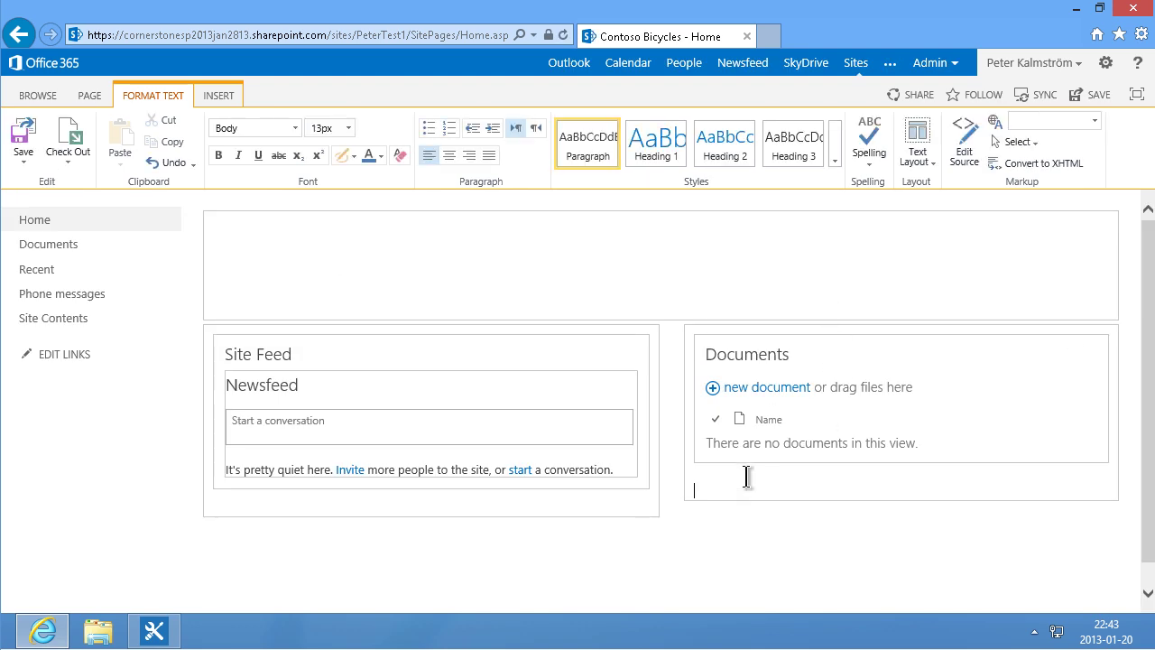
pyautogui.click(720, 351)
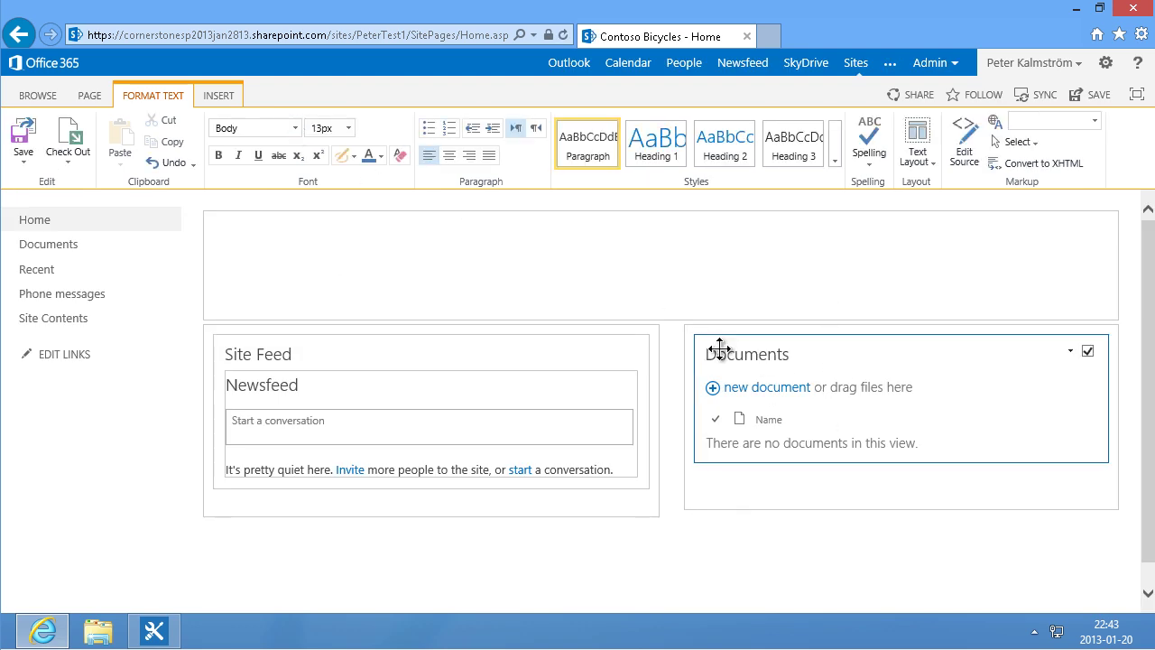
pyautogui.click(775, 319)
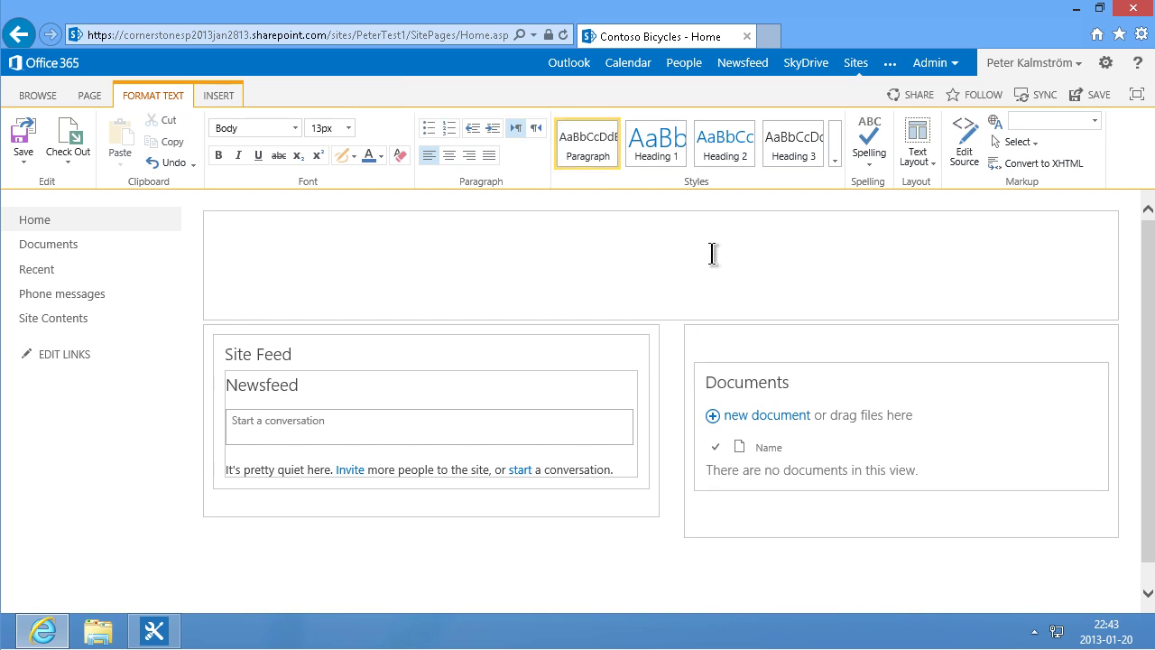
pyautogui.click(222, 106)
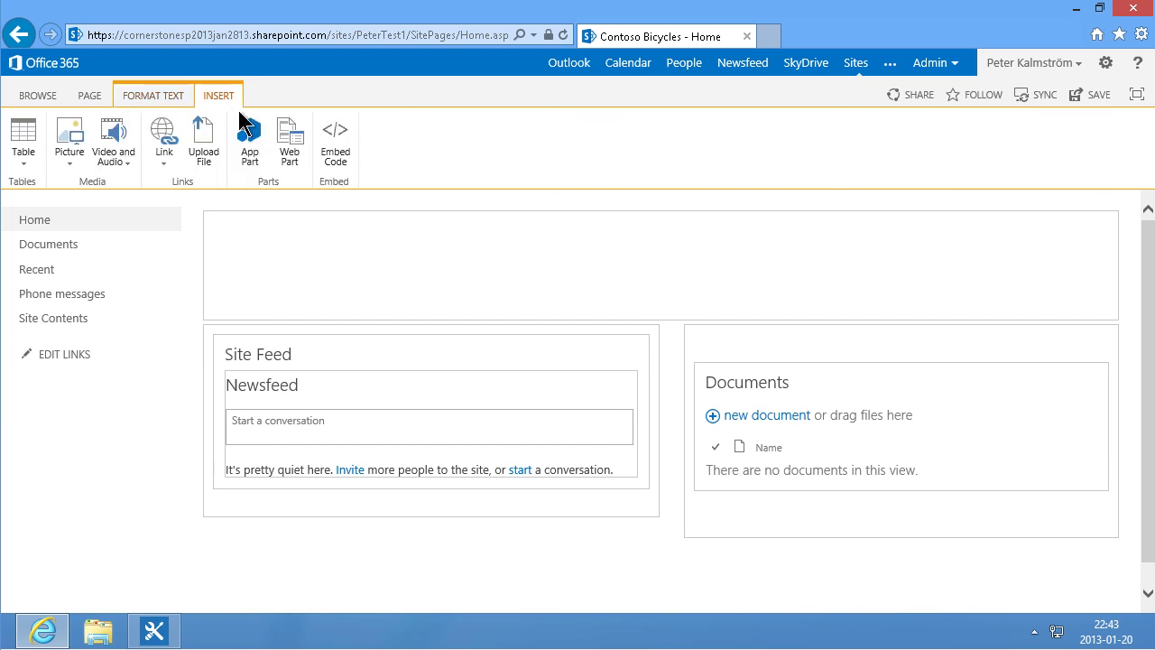
# Step: Add the Phone messages web part above Documents on the home page
pyautogui.click(295, 153)
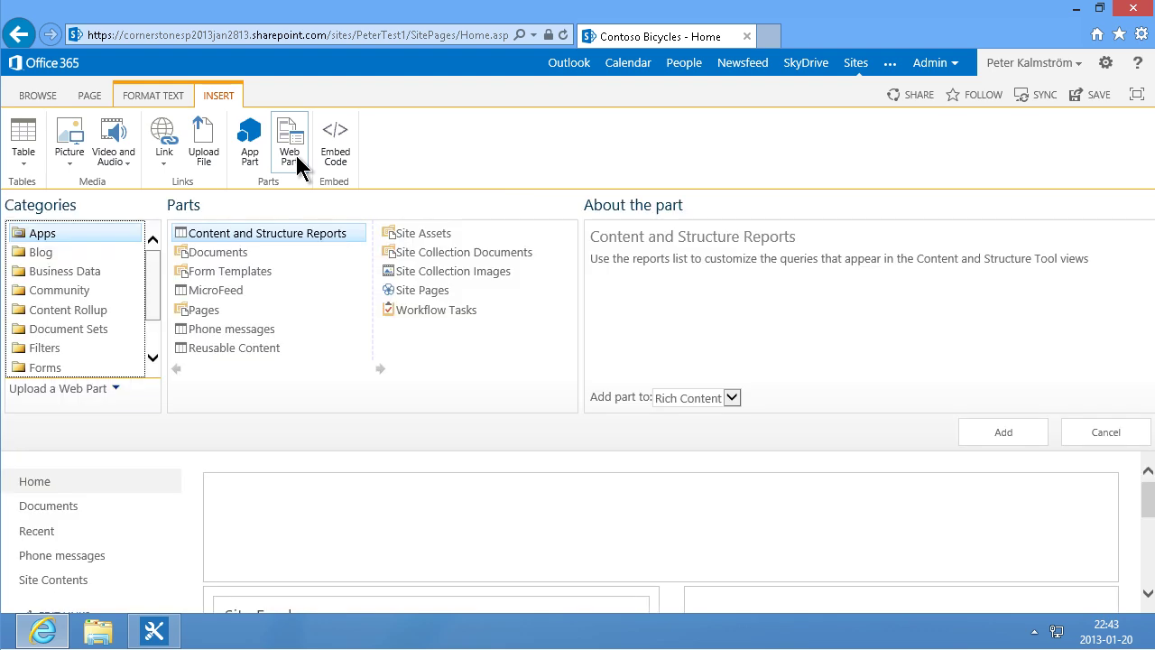
pyautogui.click(232, 330)
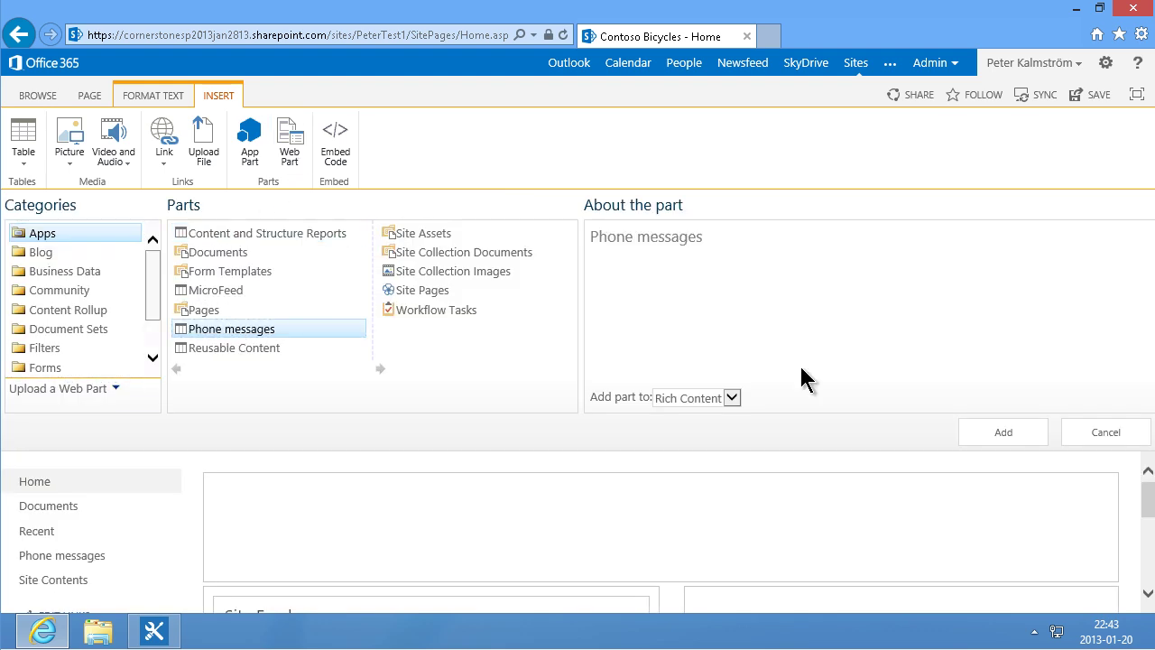
pyautogui.click(1006, 434)
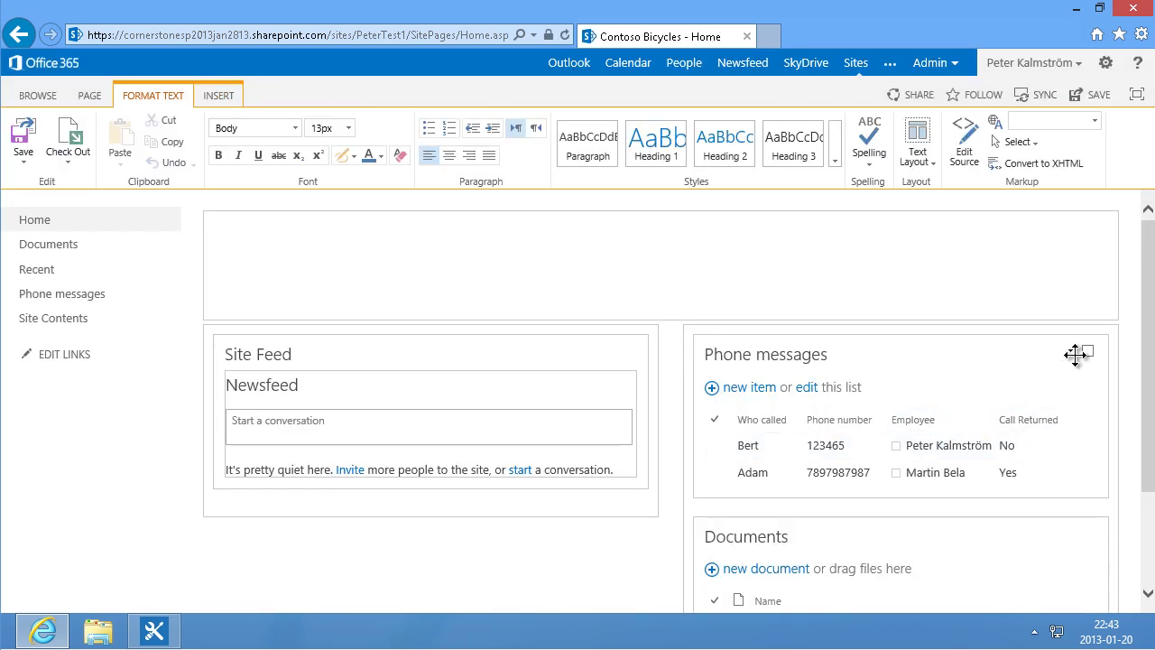
# Step: Set the Phone messages web part's Selected View to Un-returned
pyautogui.click(1070, 354)
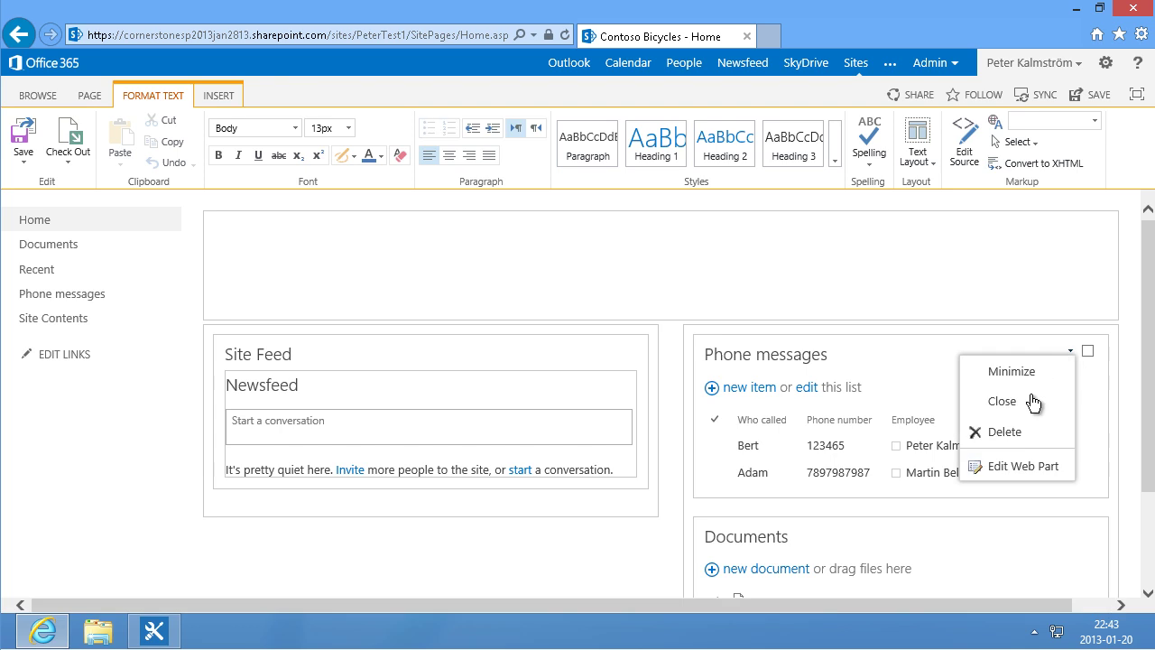
pyautogui.click(998, 463)
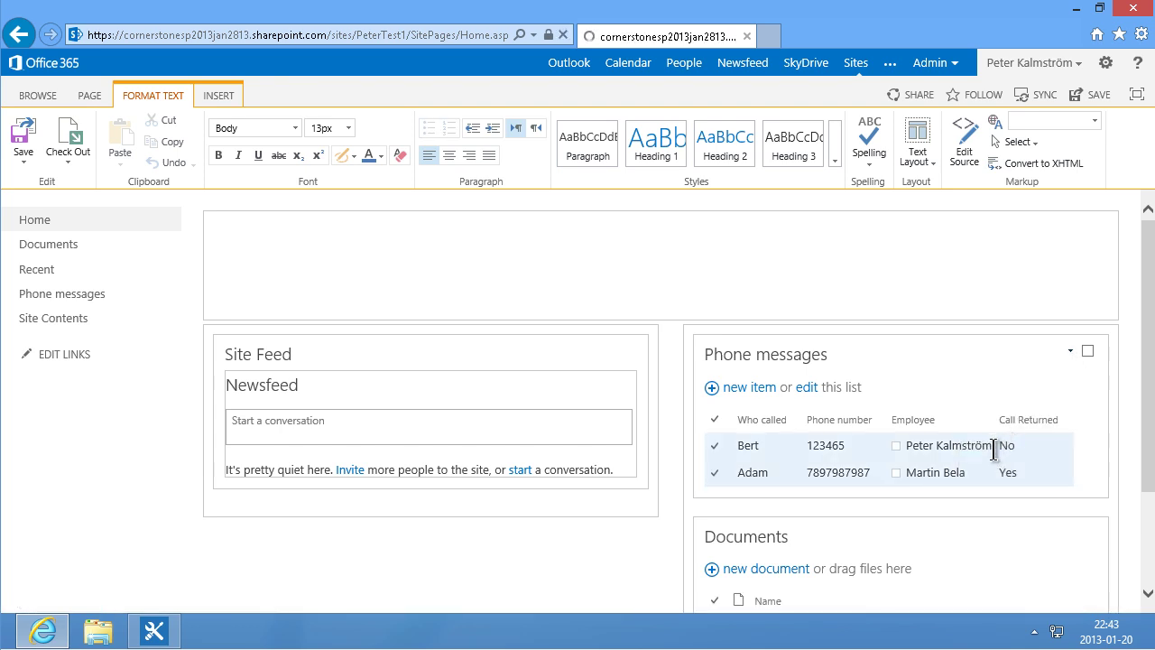
pyautogui.click(1032, 344)
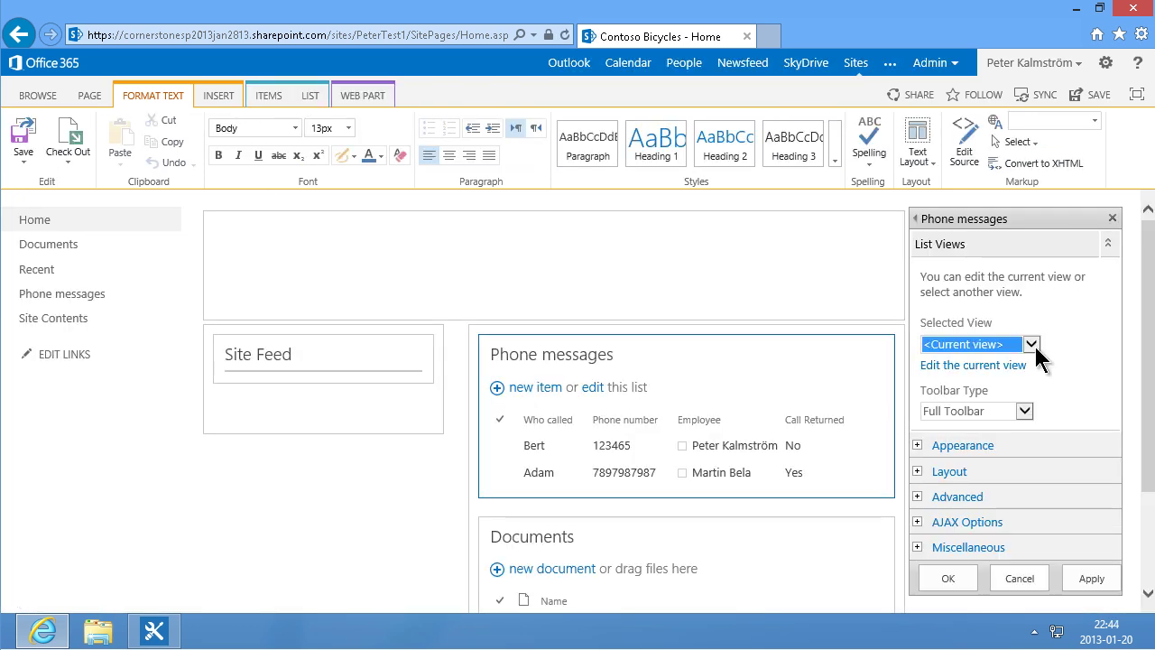
pyautogui.click(974, 323)
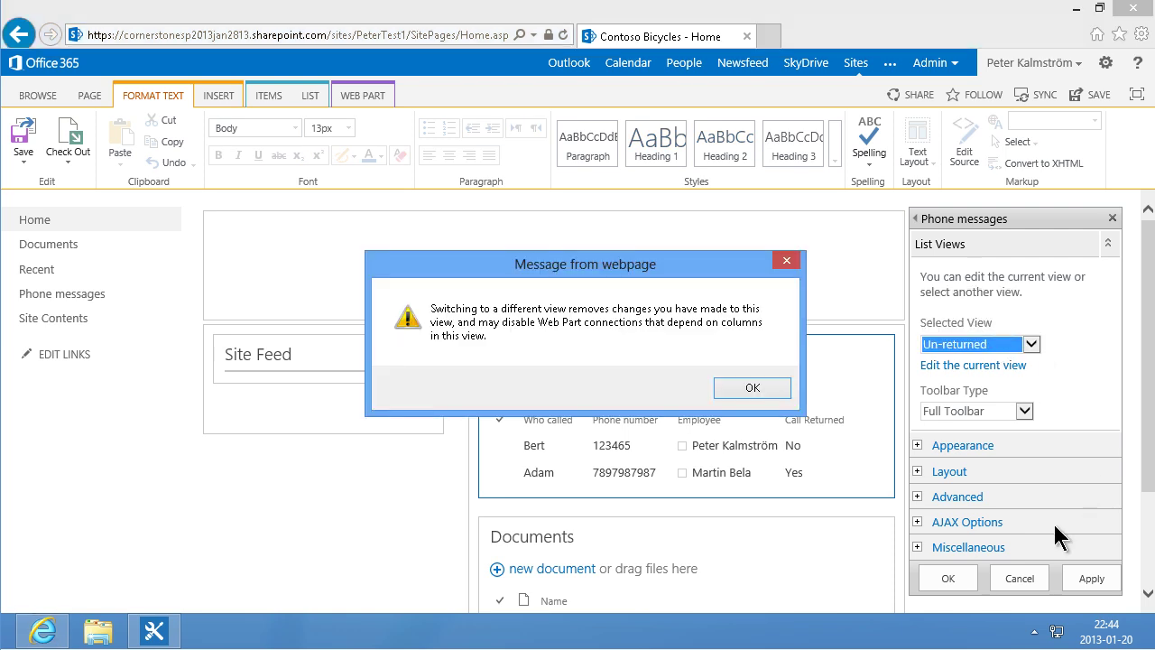
pyautogui.click(736, 388)
# Step: Set the part's Chrome Type to None, apply it, and save the home page
pyautogui.click(918, 363)
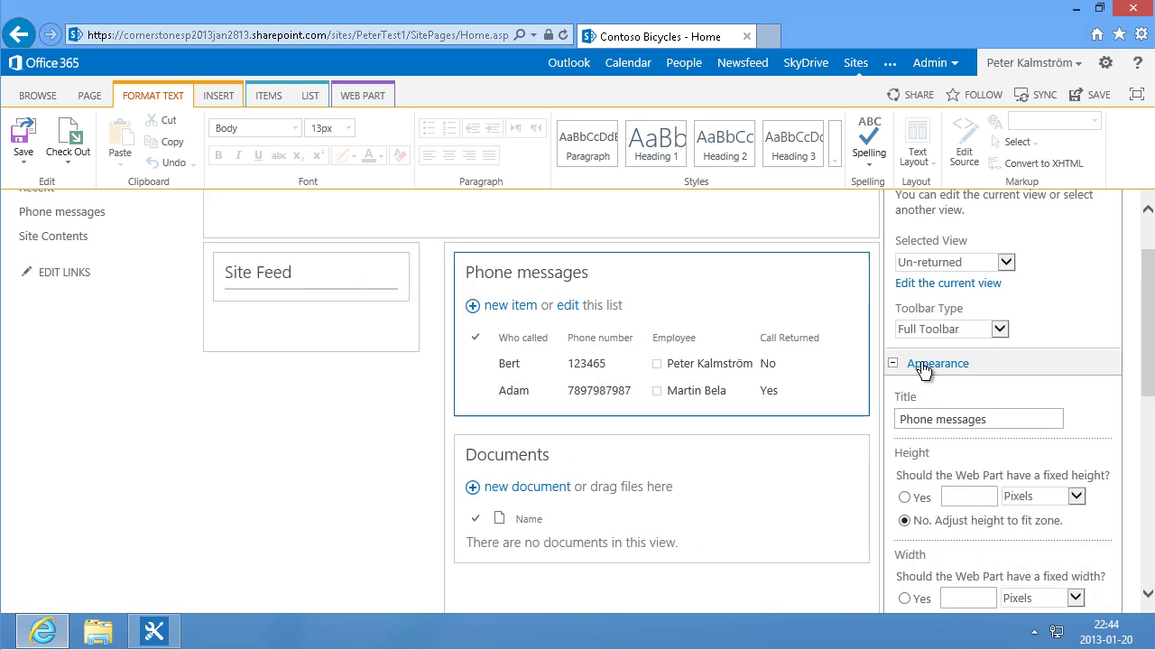
pyautogui.moveTo(1150, 381); pyautogui.dragTo(1146, 489)
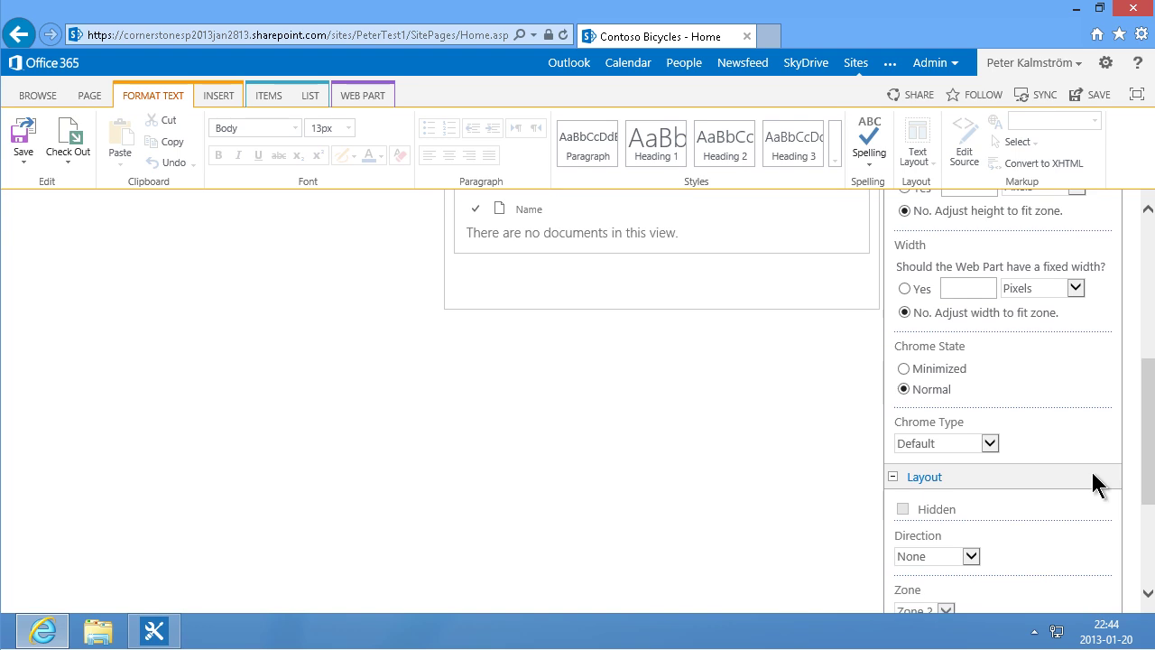
pyautogui.click(971, 440)
pyautogui.click(952, 454)
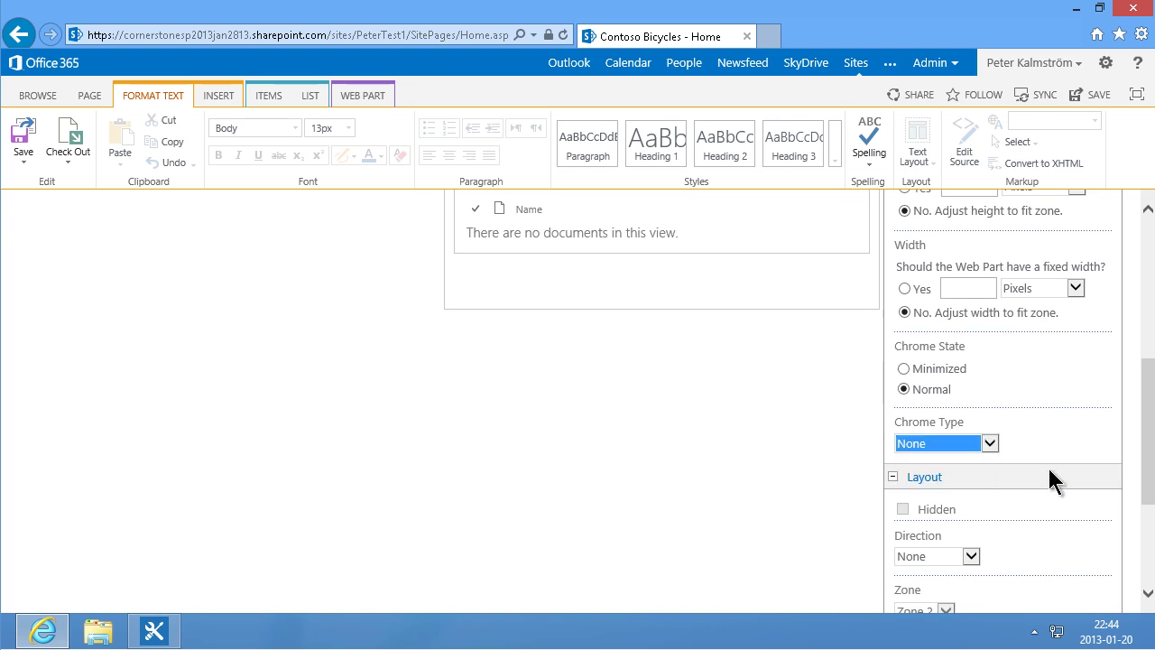
pyautogui.moveTo(1148, 481); pyautogui.dragTo(1144, 556)
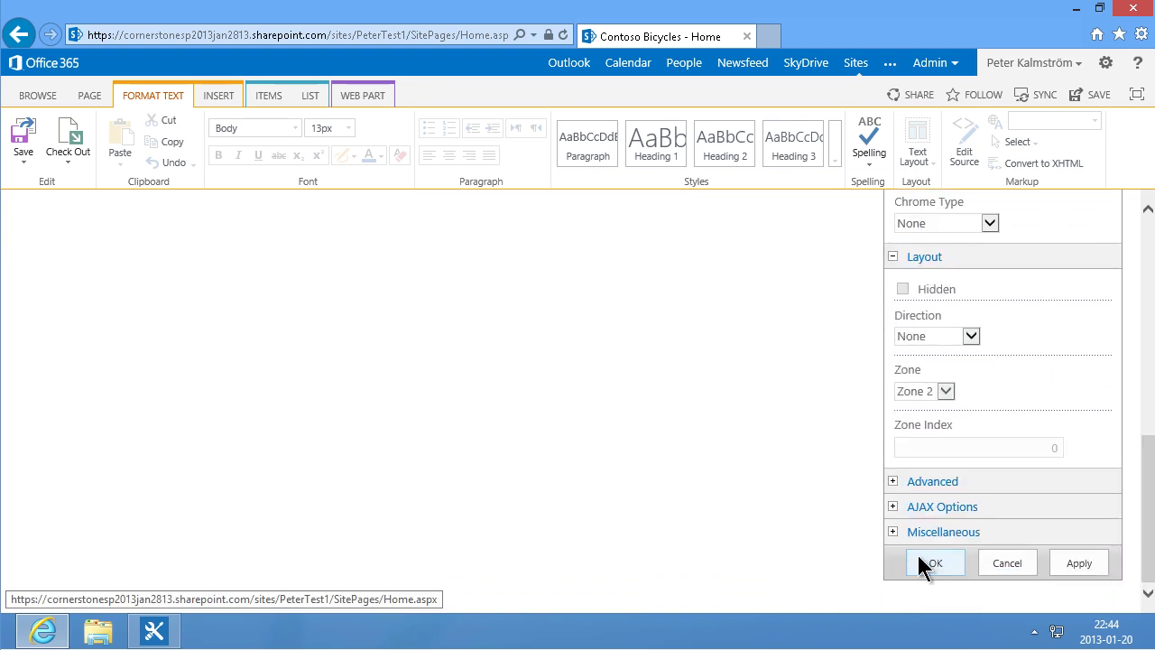
pyautogui.click(923, 563)
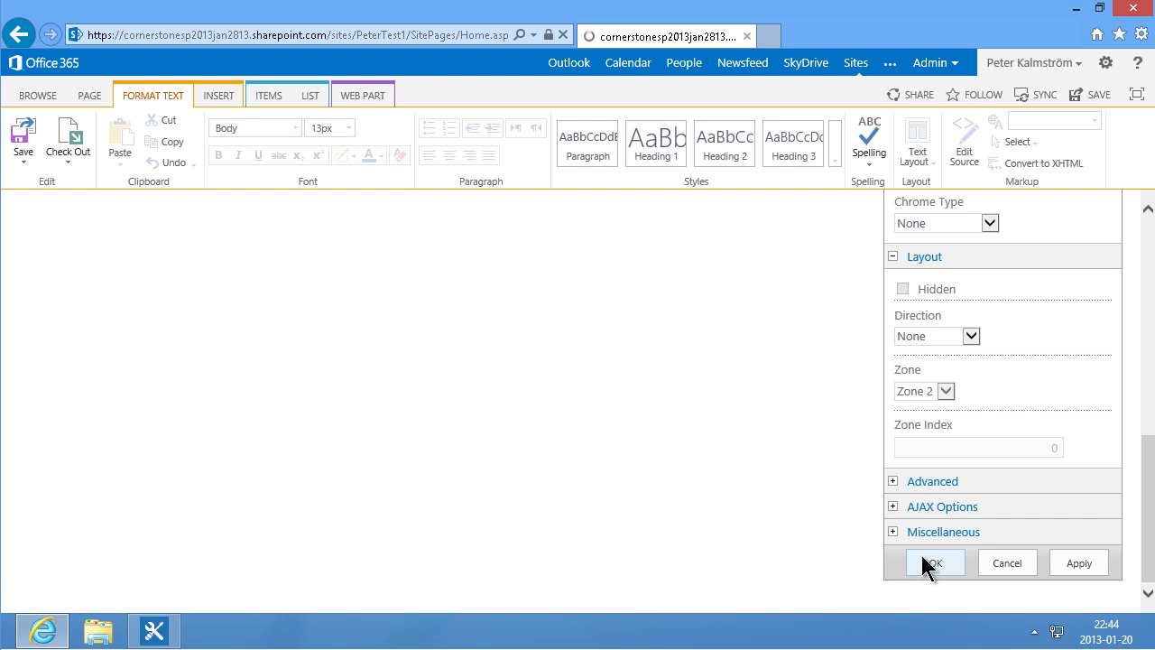
pyautogui.click(22, 135)
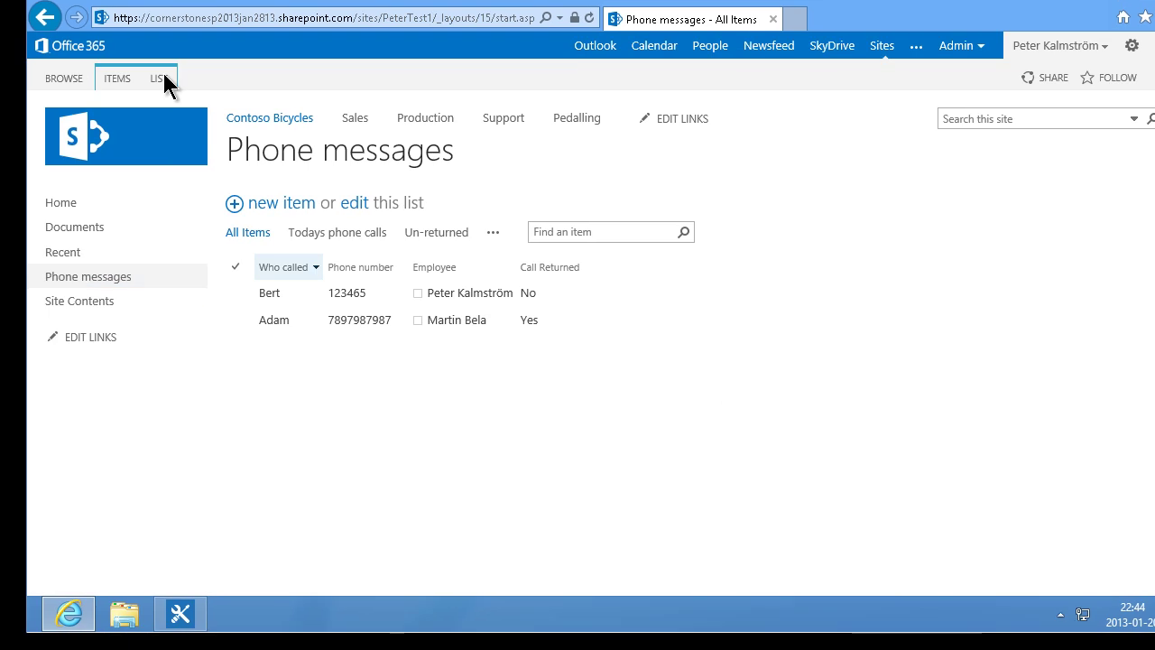
# Step: Start a new Standard View of Phone messages named 'Grouped by person called'
pyautogui.click(163, 76)
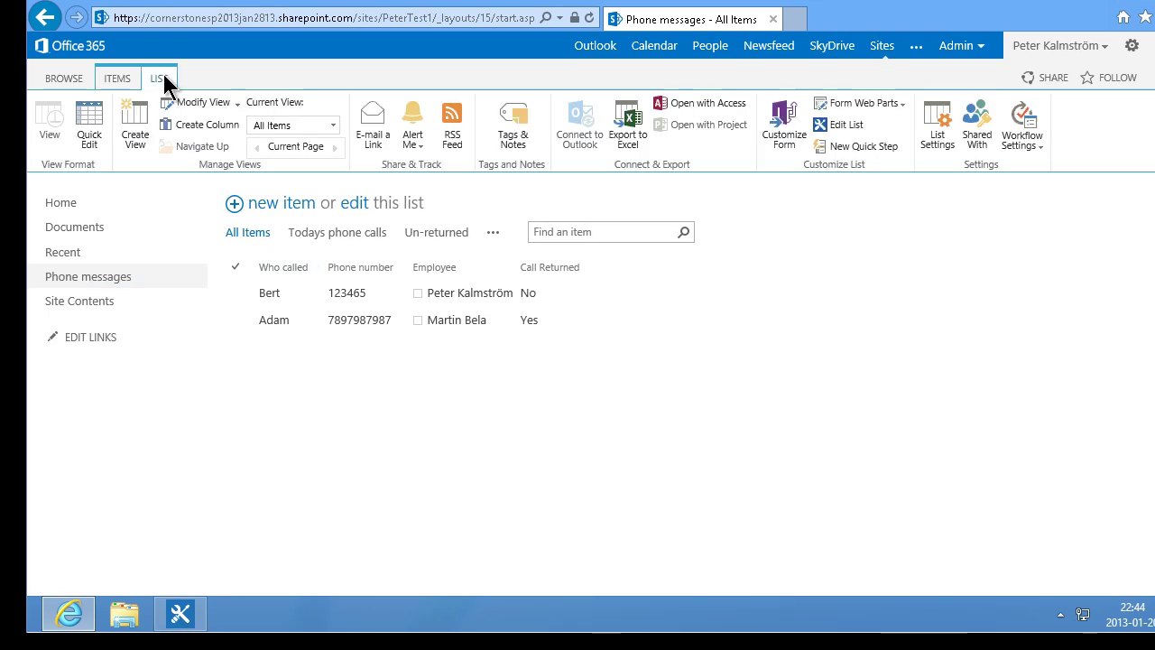
pyautogui.click(323, 254)
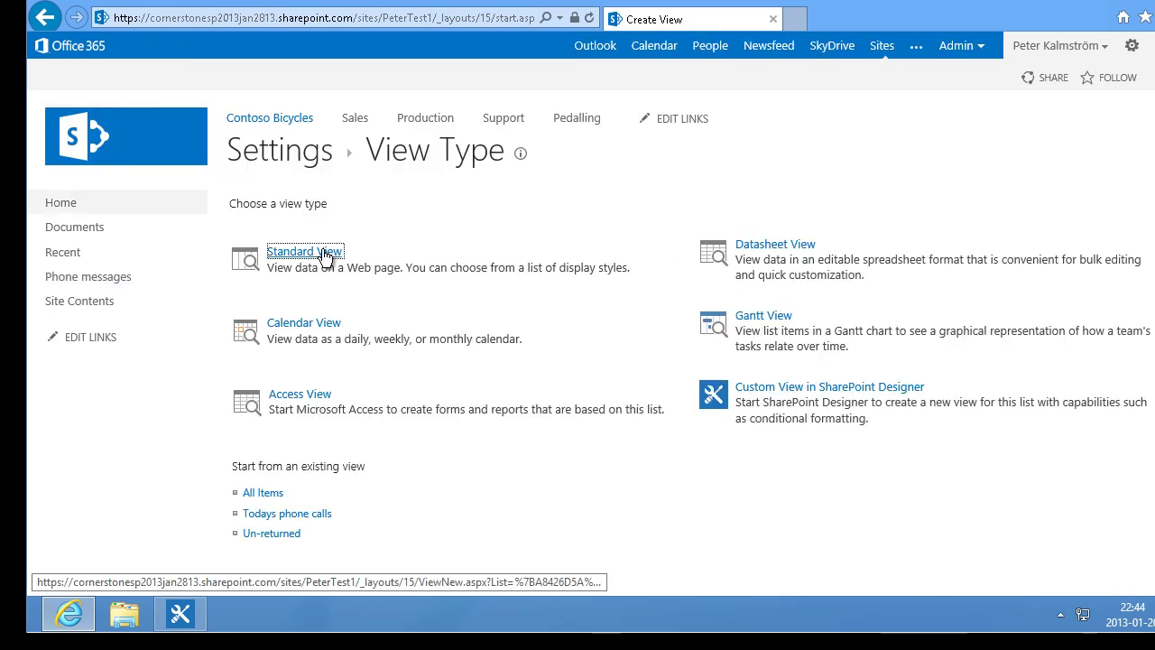
pyautogui.click(854, 271)
pyautogui.write('Gro')
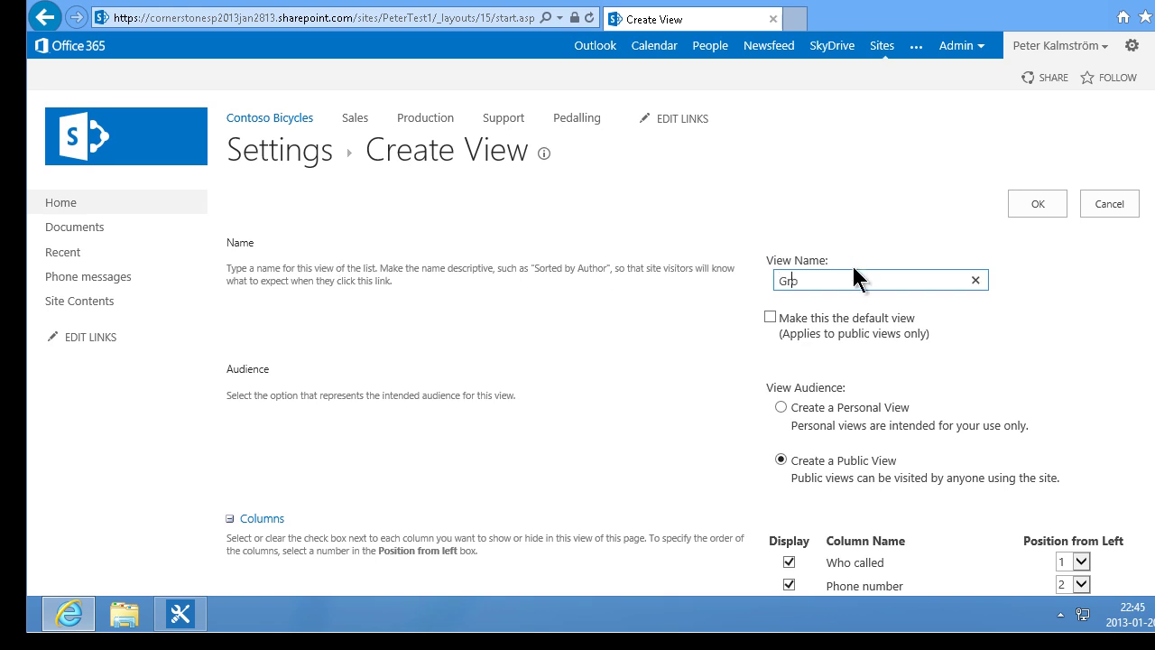
pyautogui.write('uped by person called')
pyautogui.scroll(-15, 584, 347)
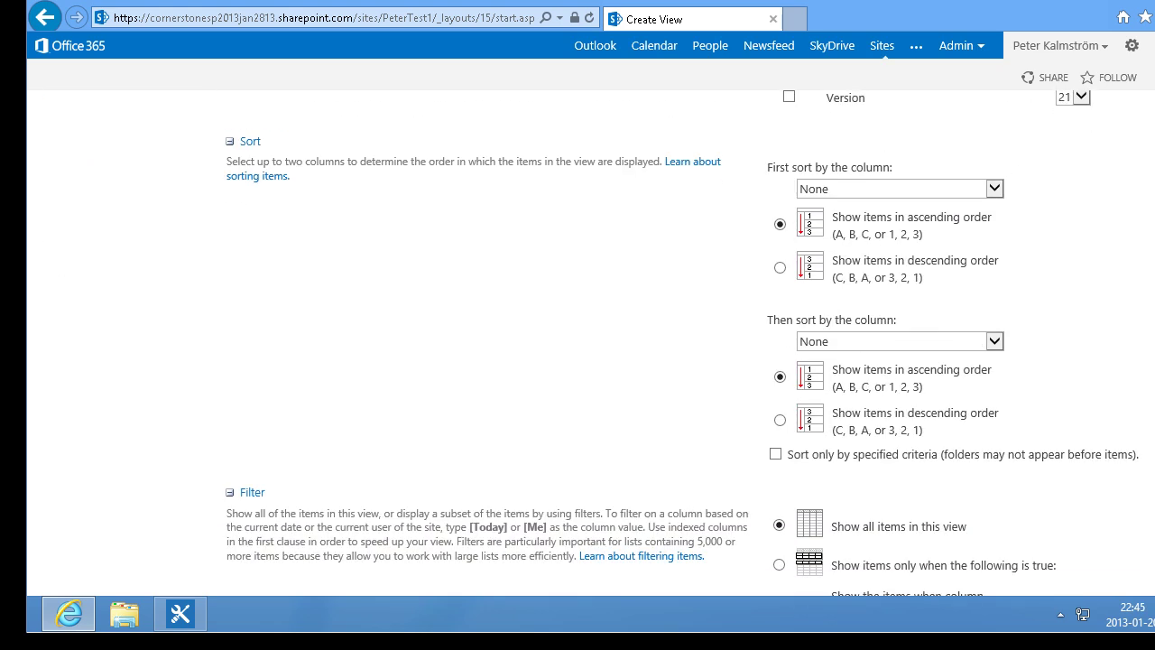
pyautogui.scroll(1, 430, 509)
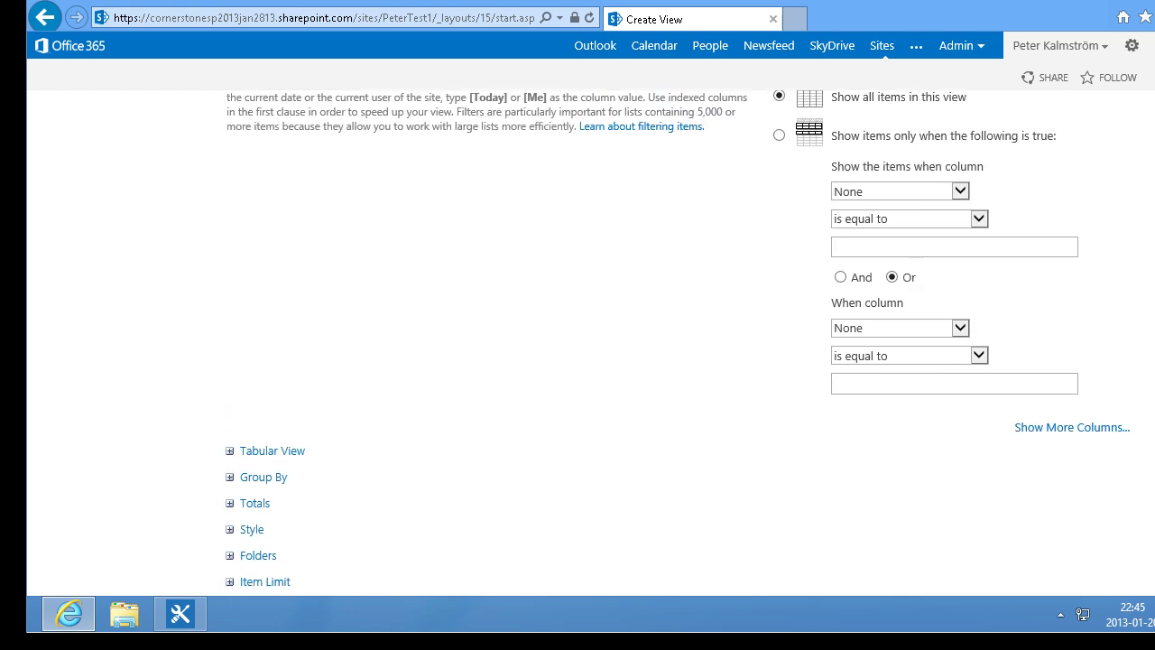
# Step: Group the view by Employee and create it
pyautogui.click(231, 478)
pyautogui.click(905, 525)
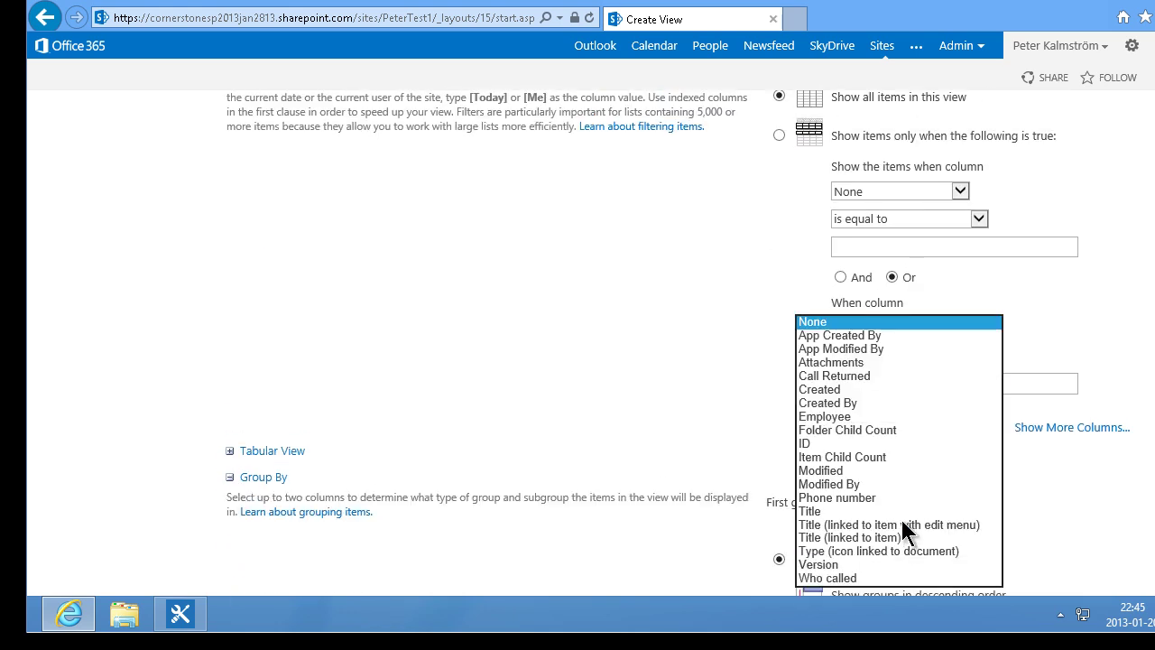
pyautogui.click(850, 416)
pyautogui.scroll(-5, 578, 343)
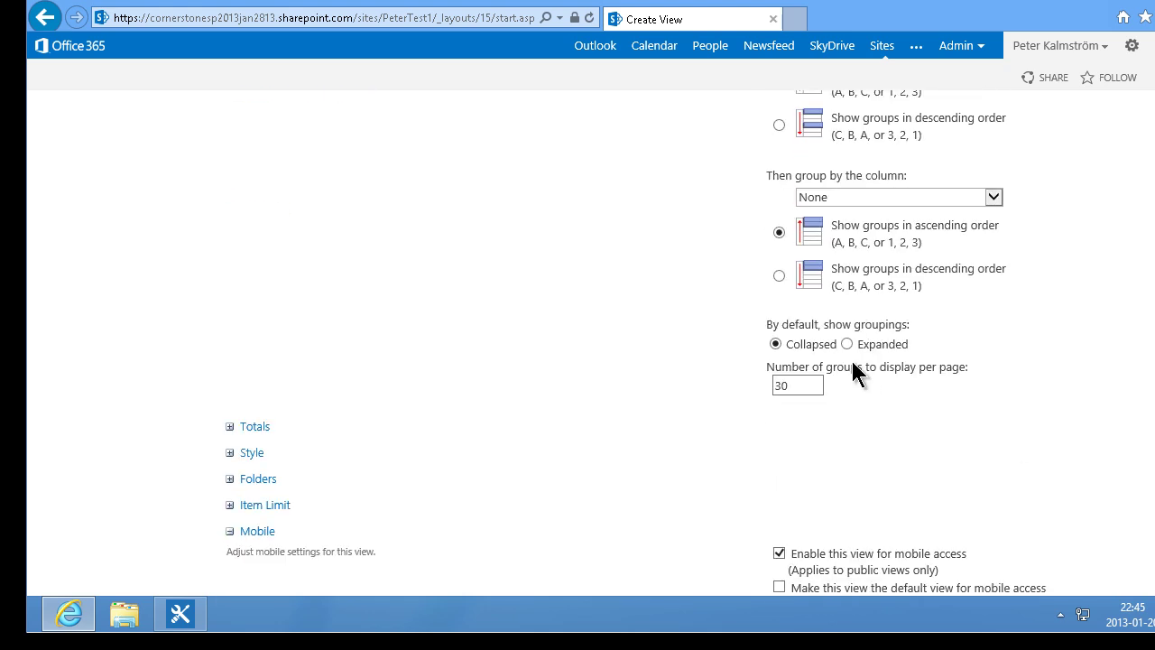
pyautogui.scroll(-3, 1077, 487)
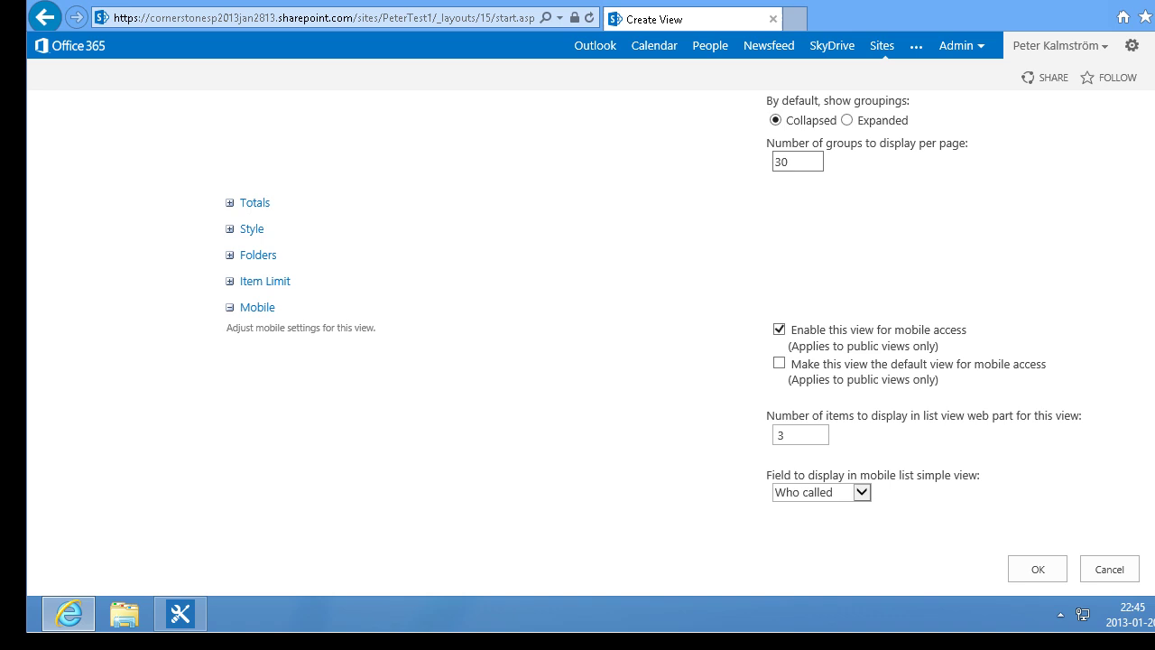
pyautogui.click(1038, 570)
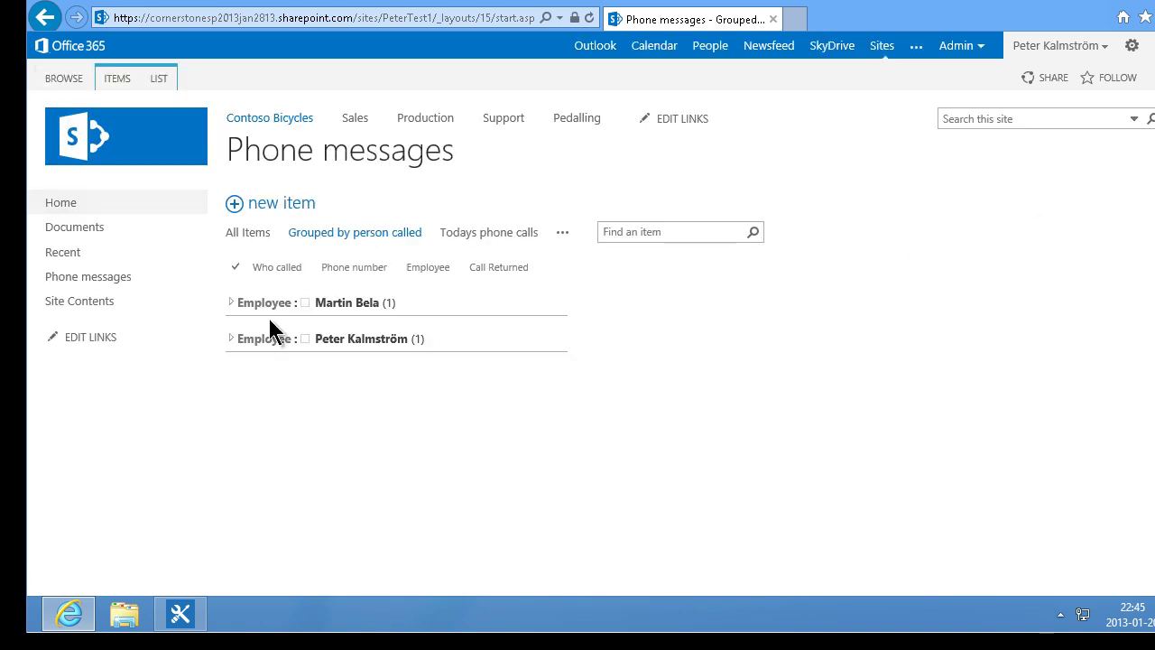
pyautogui.click(264, 304)
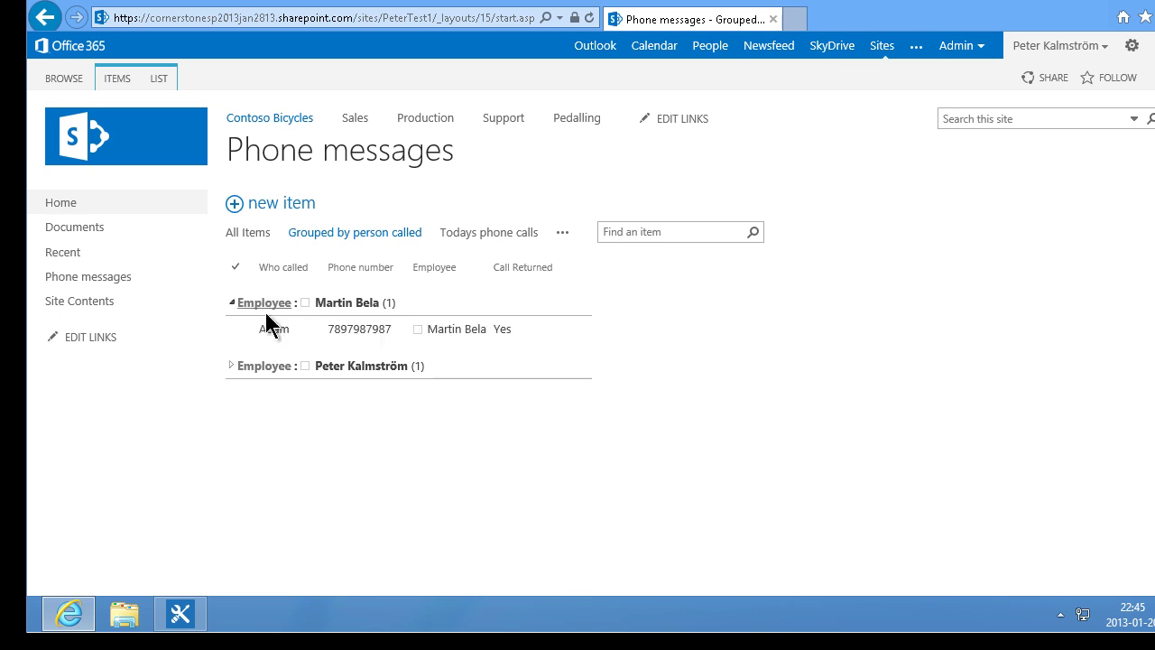
pyautogui.click(262, 365)
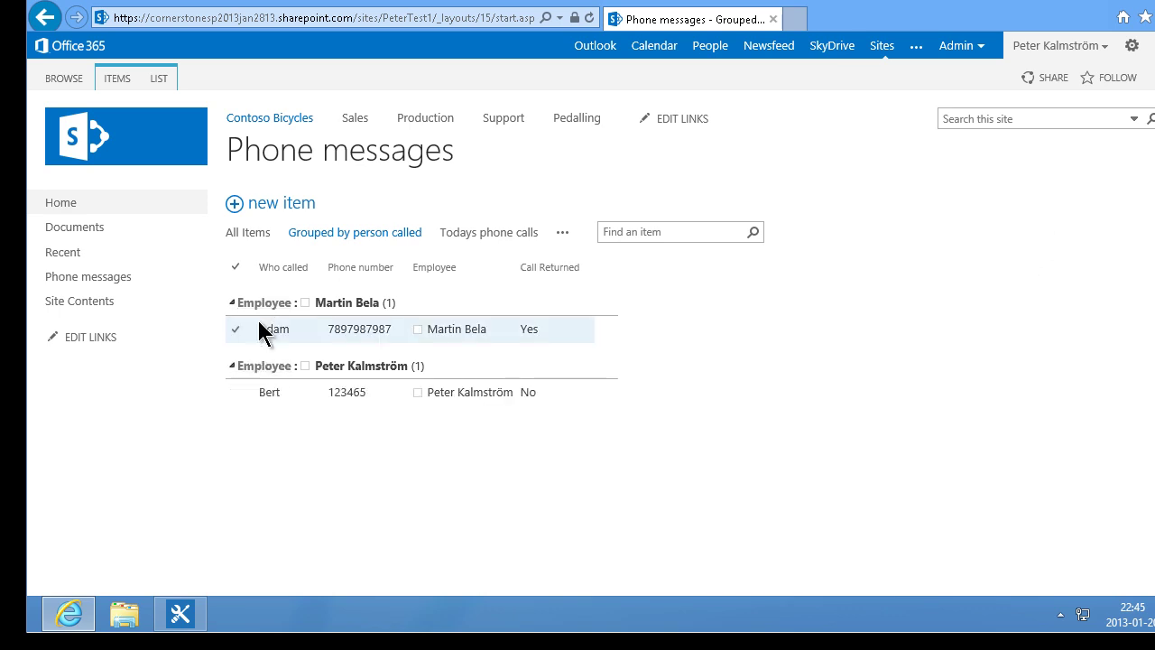
pyautogui.click(267, 305)
pyautogui.click(265, 338)
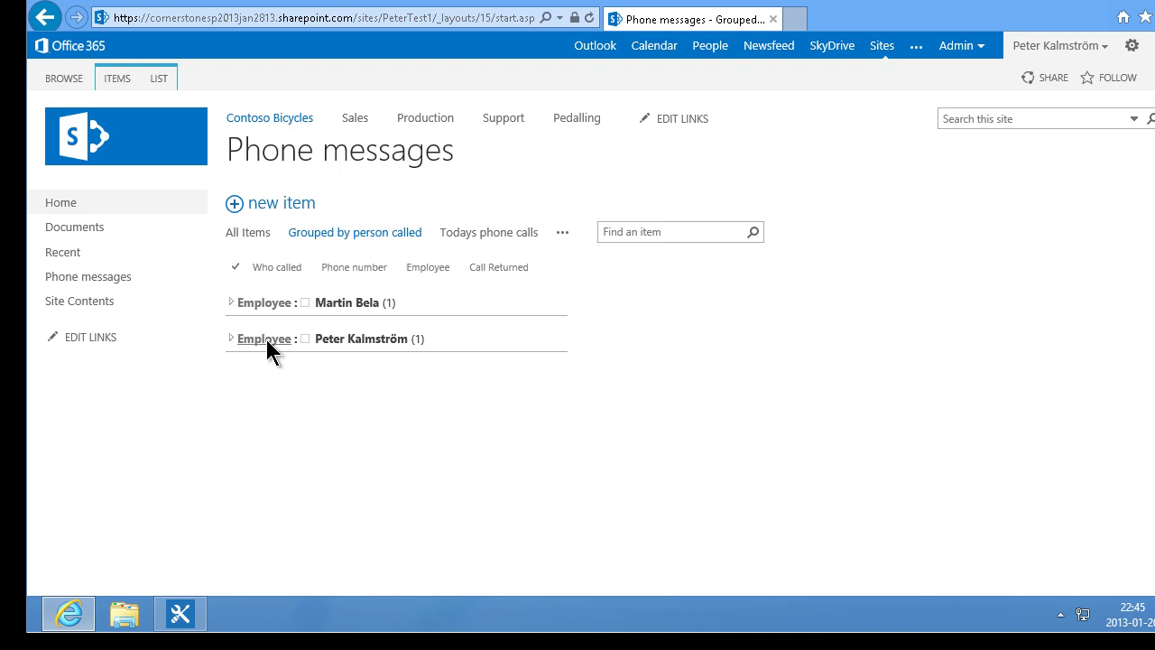